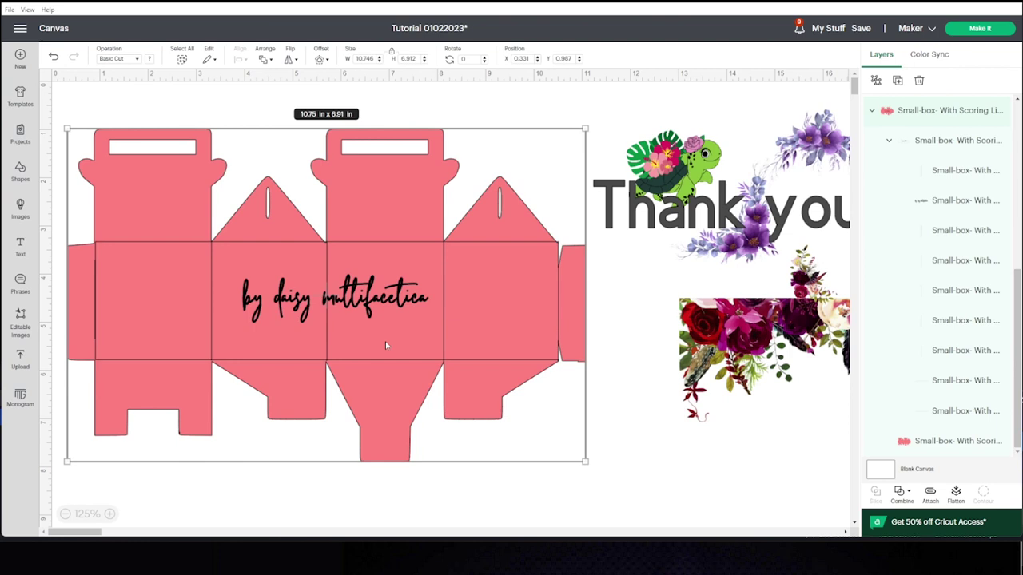
Nudge the pink box design into place and ungroup it into separate outline and fold-line layers.
left_click_drag(385, 347, 386, 341)
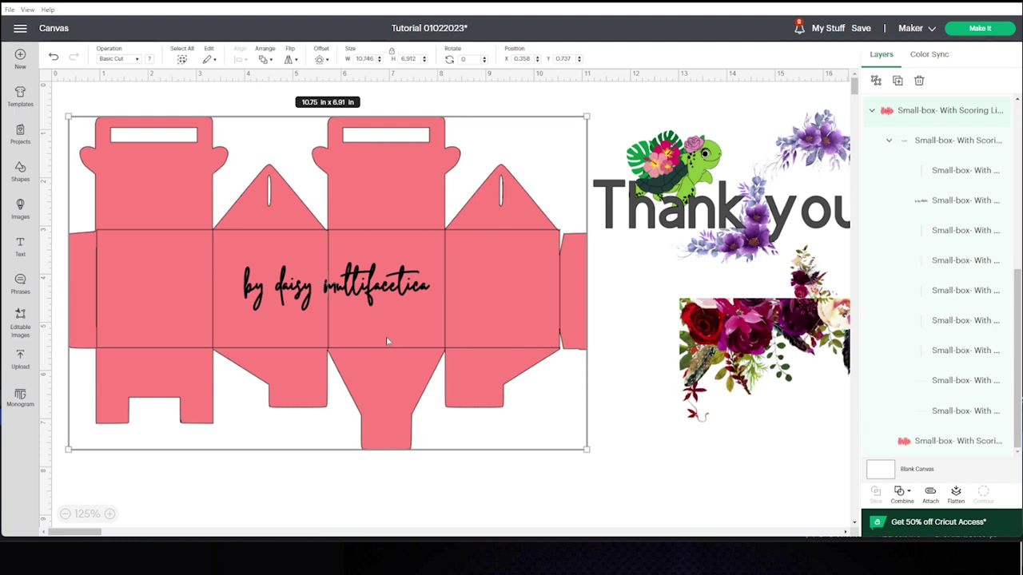
left_click_drag(387, 342, 389, 361)
left_click(539, 93)
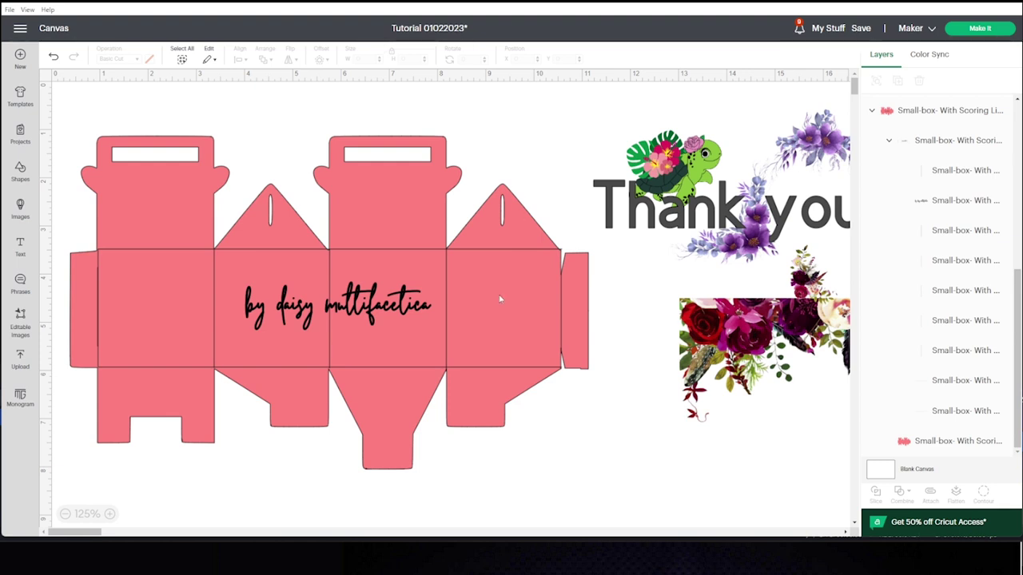
left_click(414, 335)
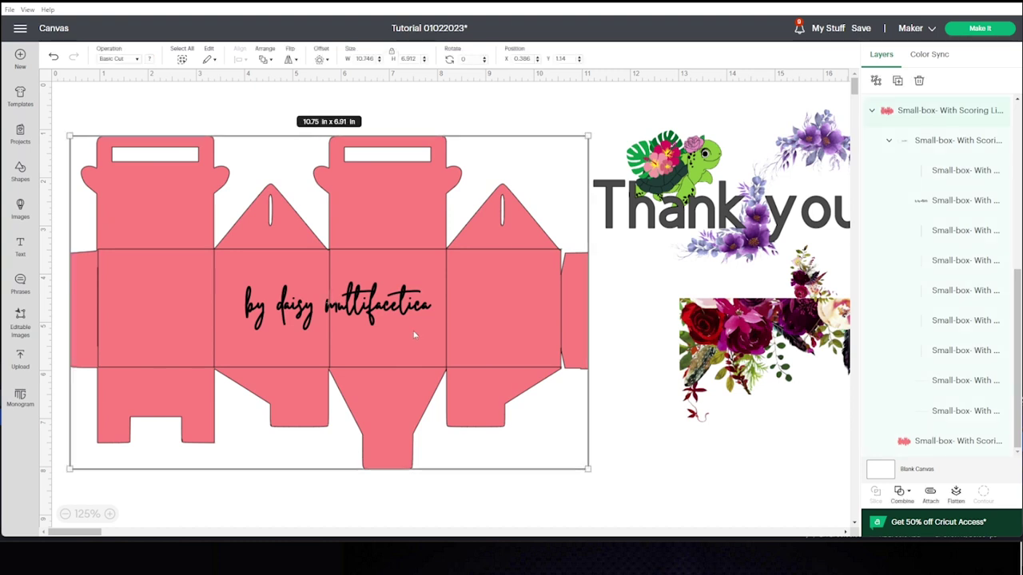
left_click(876, 81)
left_click(620, 451)
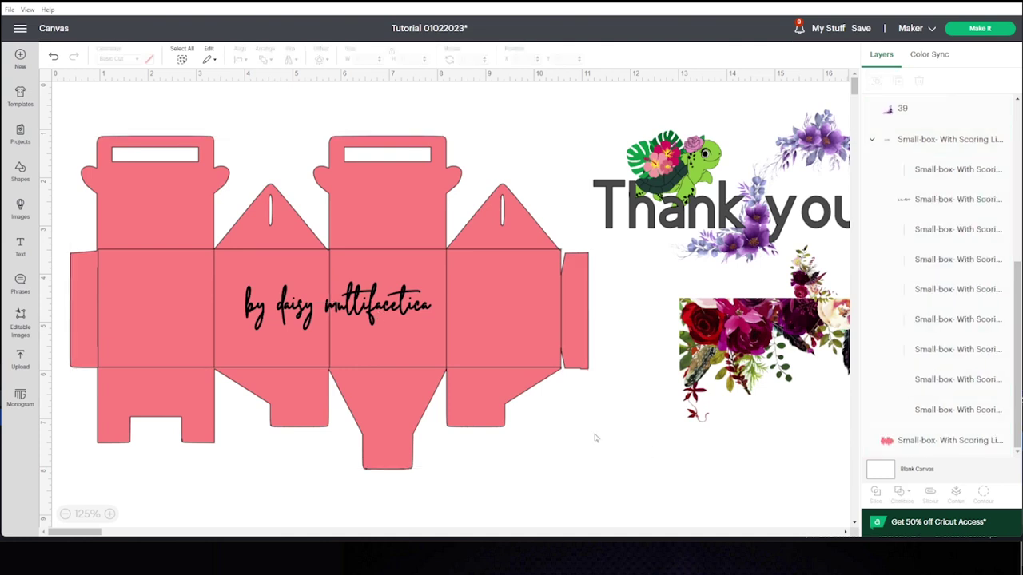
Change the fold-line layer's operation to Score so it shows as dashed lines.
left_click(394, 369)
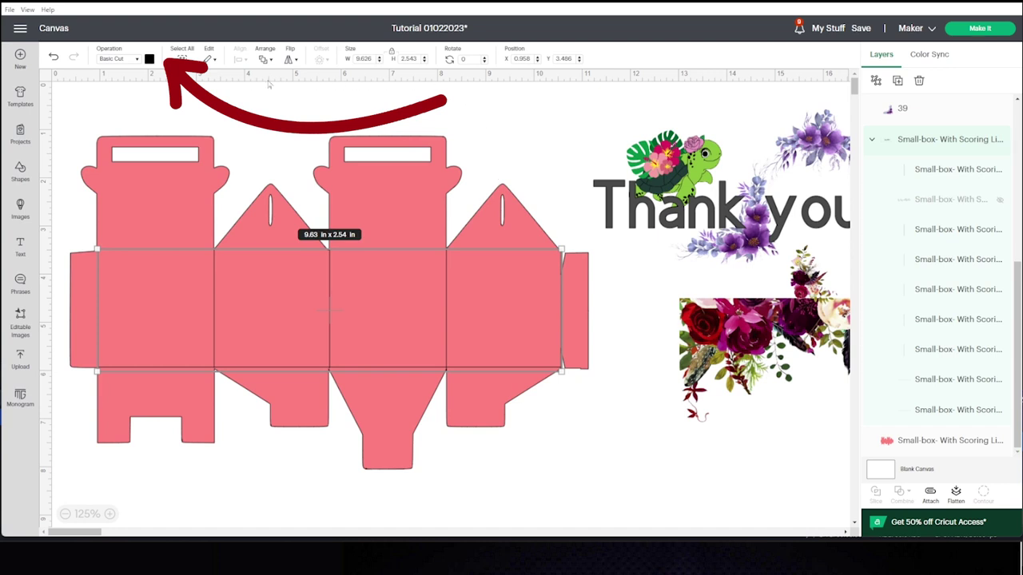
left_click(138, 60)
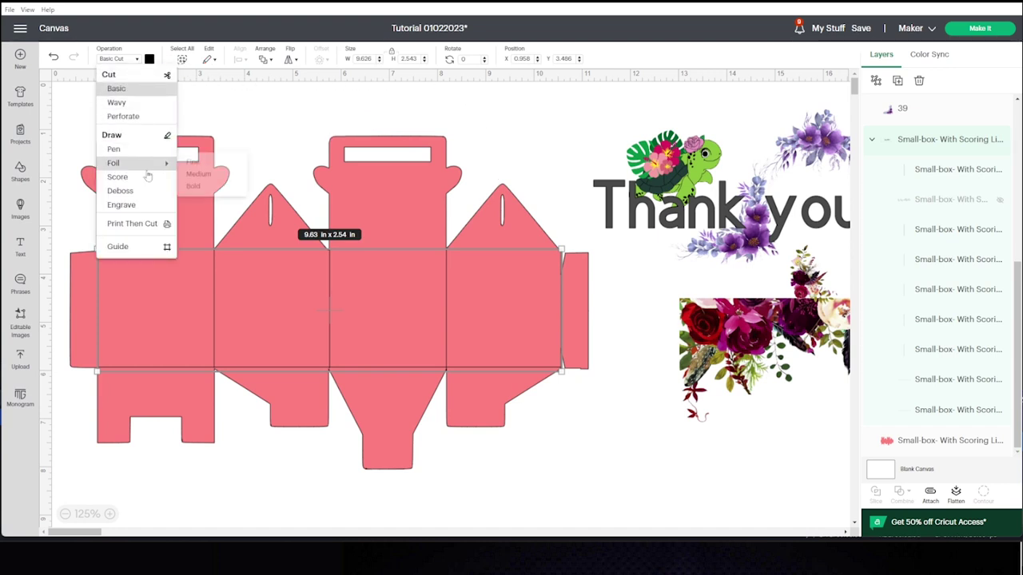
left_click(118, 176)
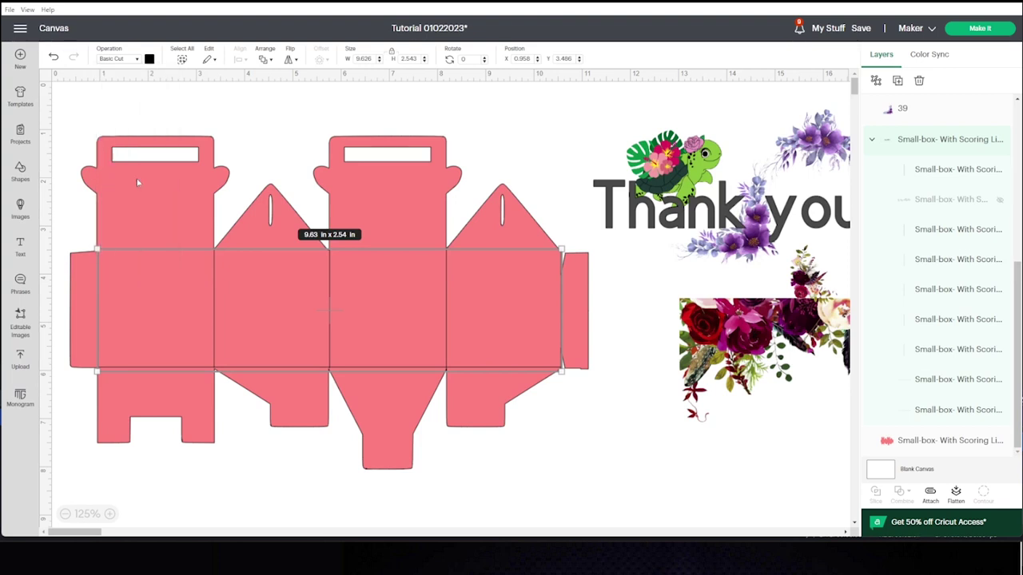
Recolour the box shape from pink to white.
left_click(555, 468)
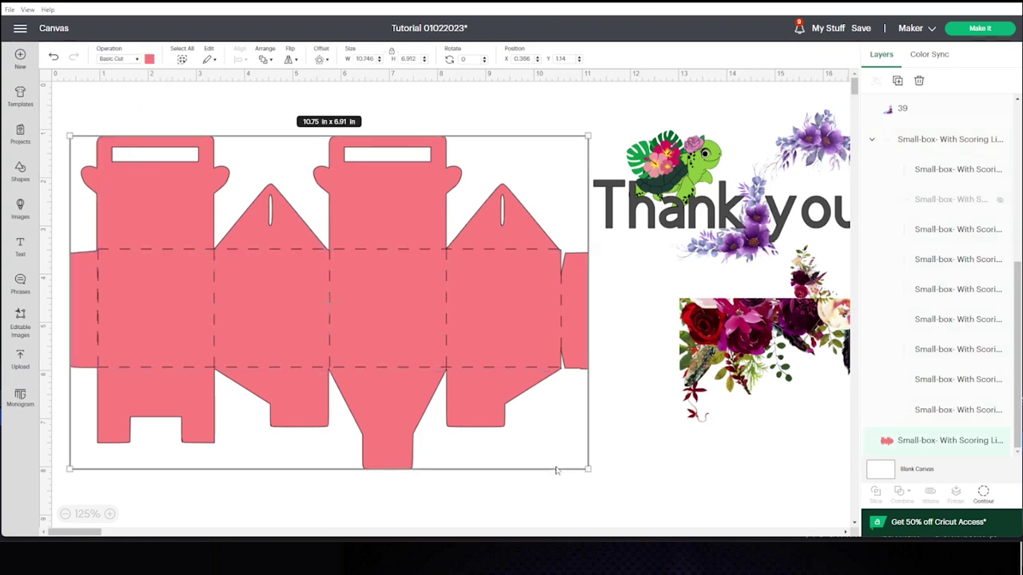
left_click(631, 475)
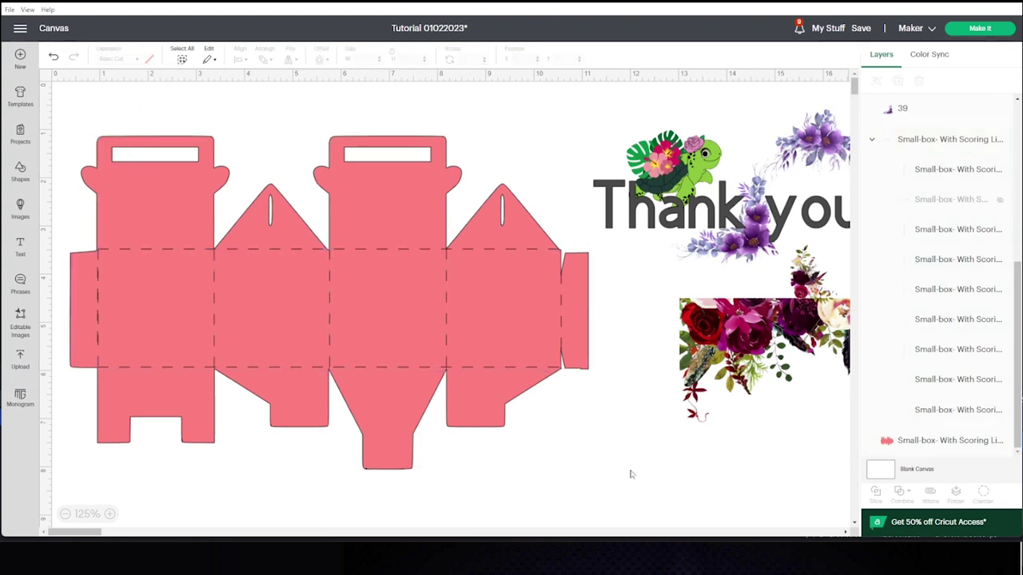
left_click(435, 172)
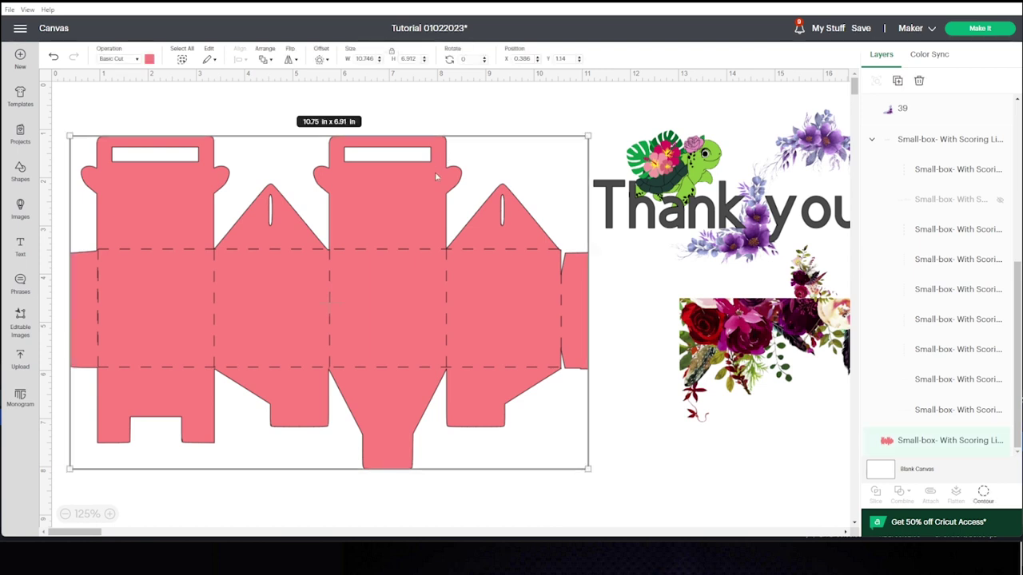
left_click(148, 59)
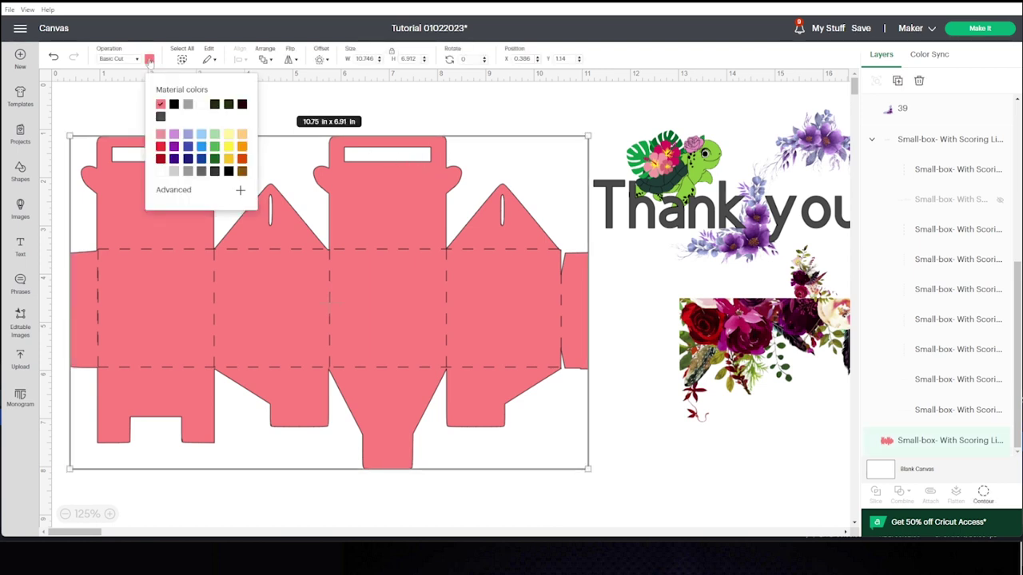
left_click(161, 172)
left_click(505, 110)
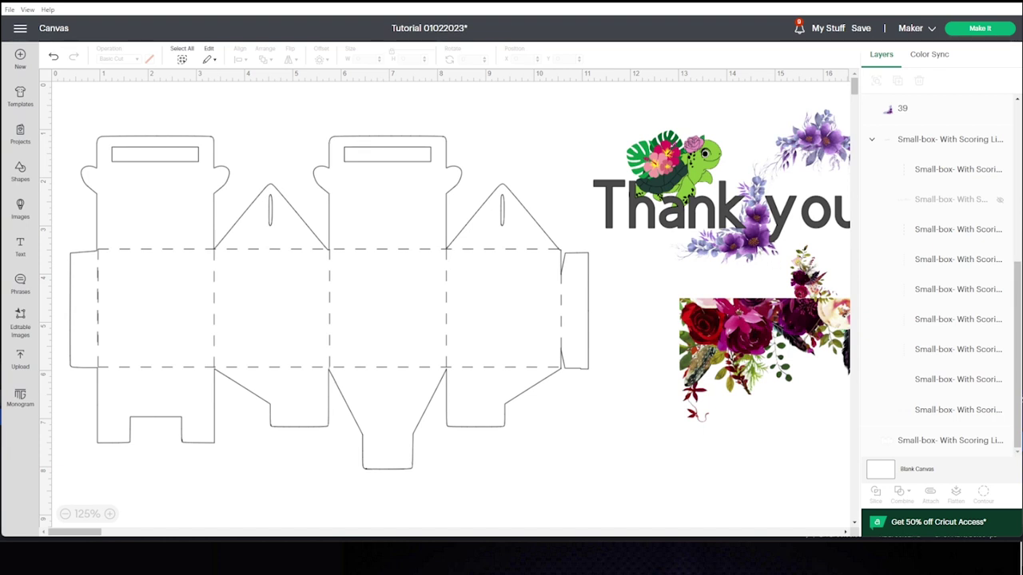
Place the purple corner flower on the centre panel, resized to about 2.01 x 1.98 in.
left_click(753, 245)
left_click(744, 257)
left_click_drag(744, 257, 392, 296)
left_click_drag(450, 284, 431, 297)
left_click_drag(435, 356, 422, 346)
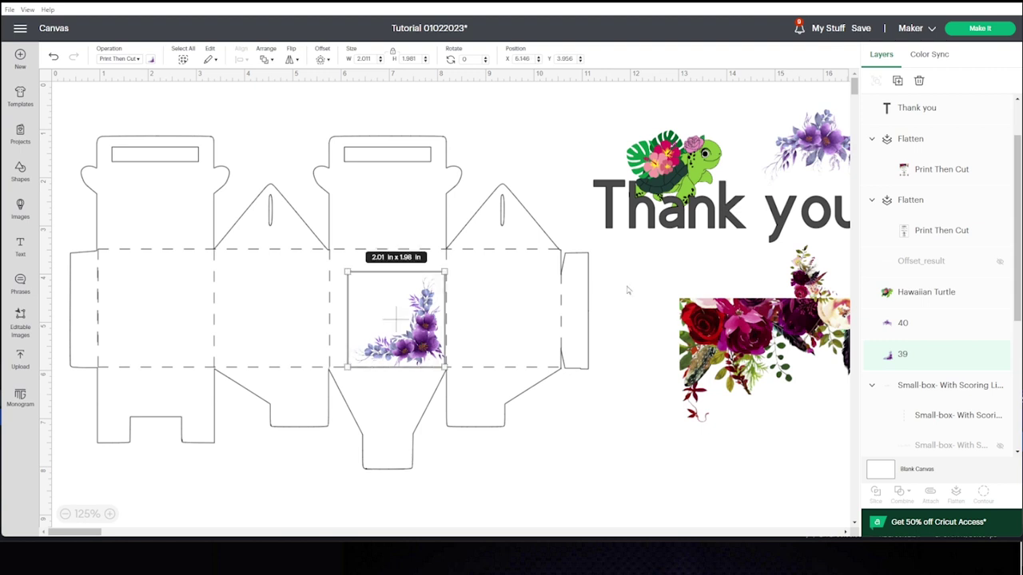
Put the purple bouquet on the top flap and a duplicate on the left top flap.
left_click_drag(807, 142, 410, 203)
right_click(405, 197)
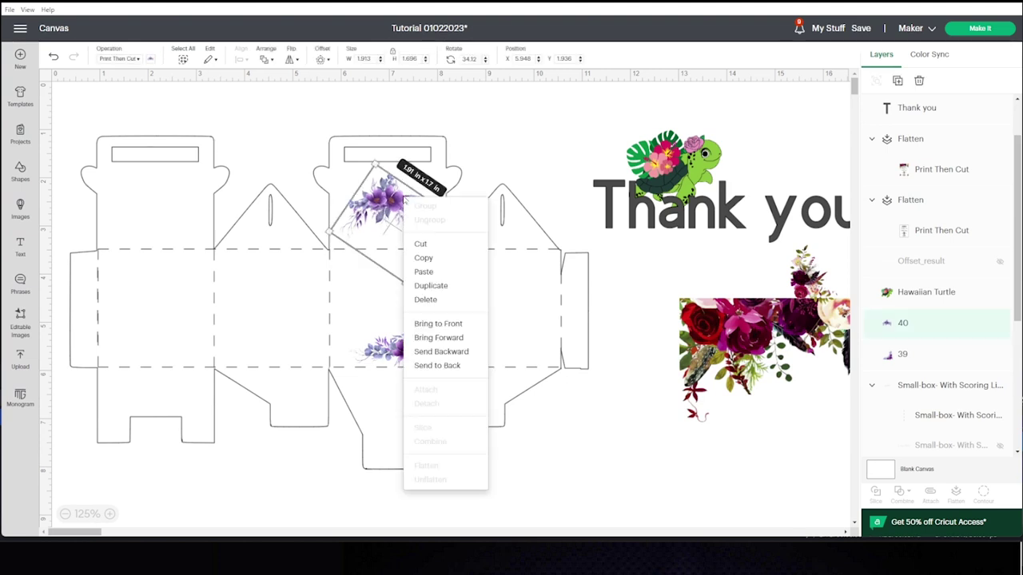
left_click(442, 288)
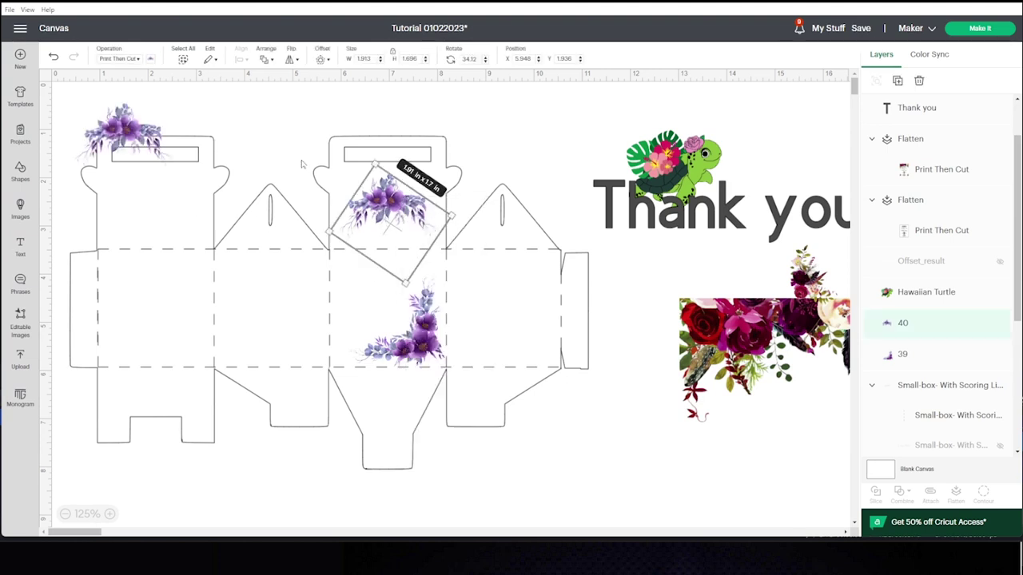
left_click_drag(129, 125, 157, 200)
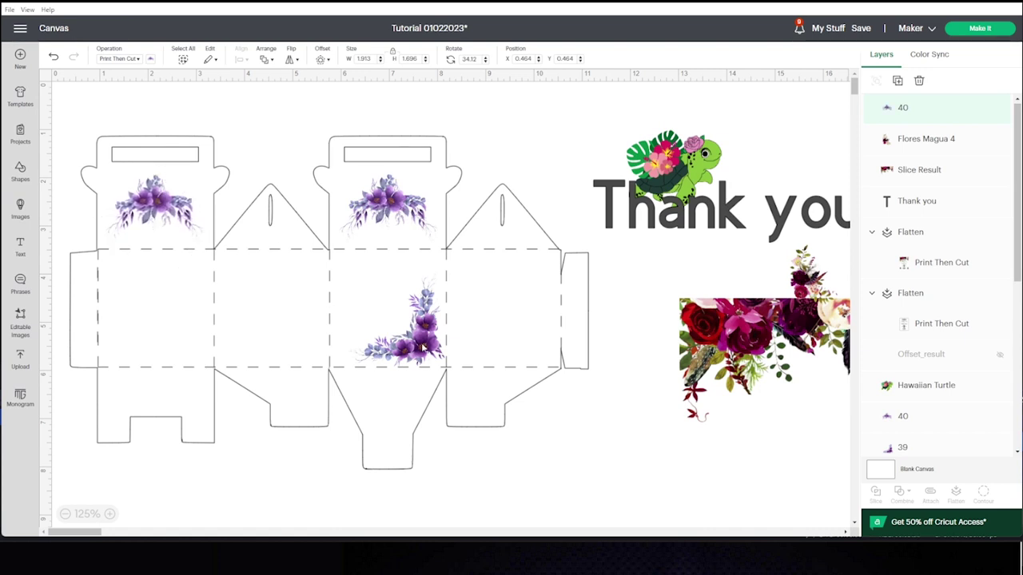
Copy the corner flower onto the leftmost and second side panels, mirroring the second copy horizontally.
left_click(423, 345)
right_click(423, 345)
left_click(449, 286)
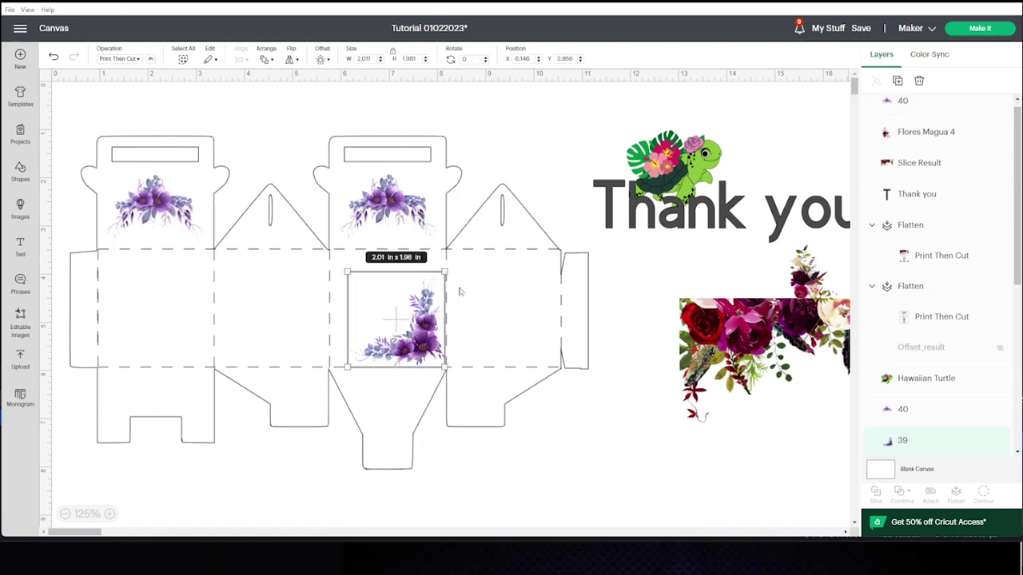
left_click_drag(428, 346, 195, 345)
key("ctrl+v")
left_click_drag(183, 214, 300, 340)
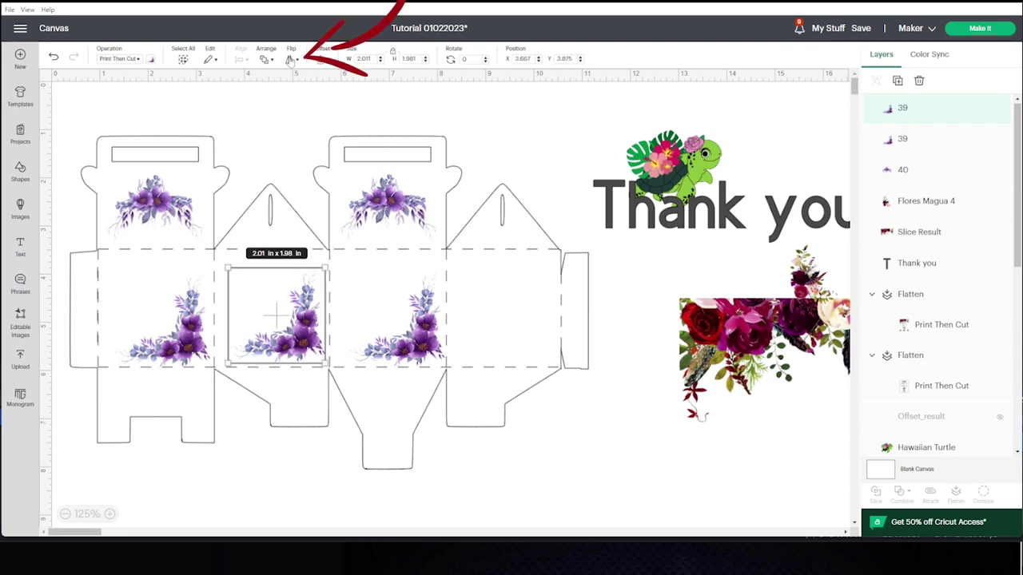
left_click(291, 61)
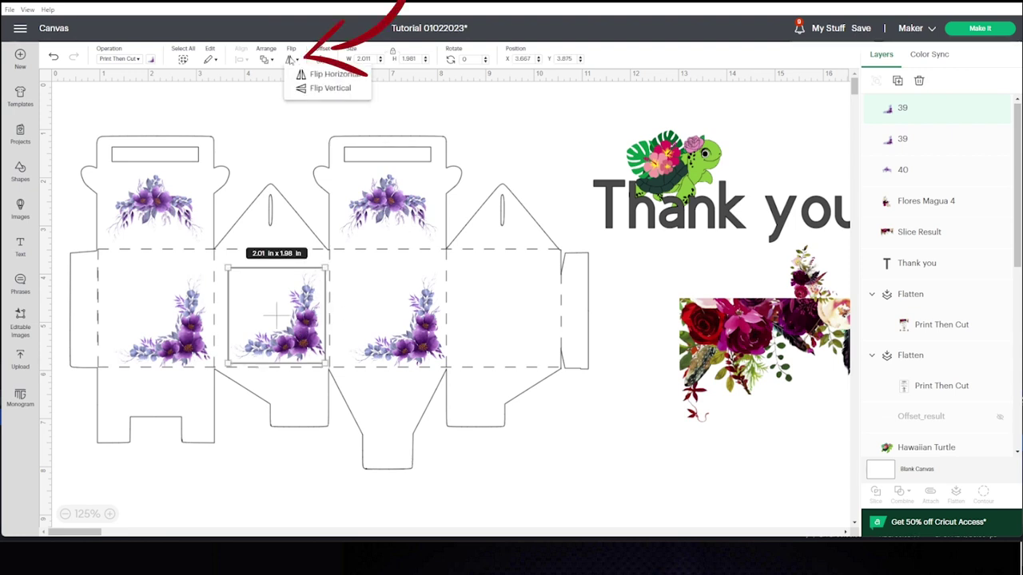
left_click(354, 79)
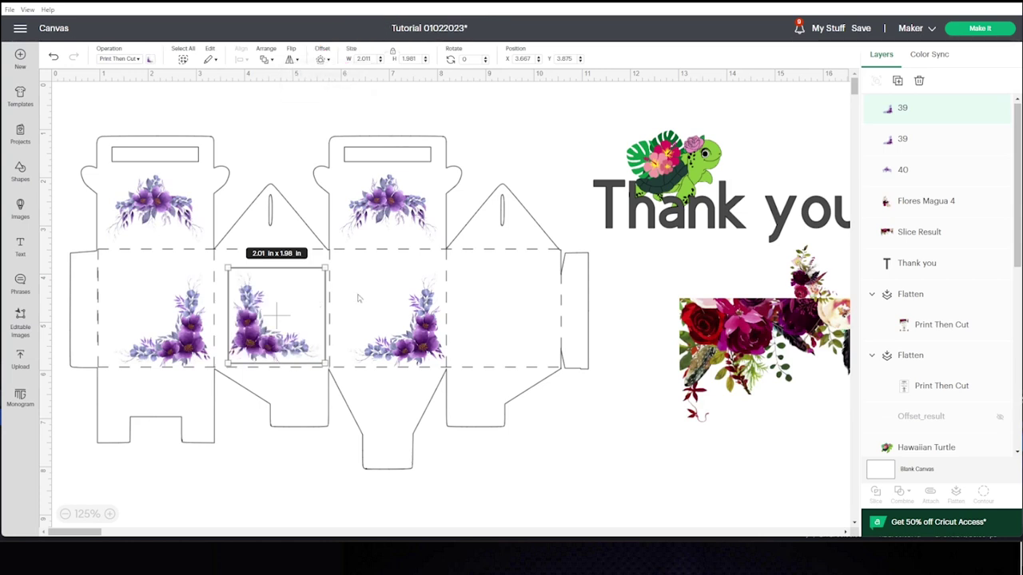
left_click_drag(277, 319, 265, 322)
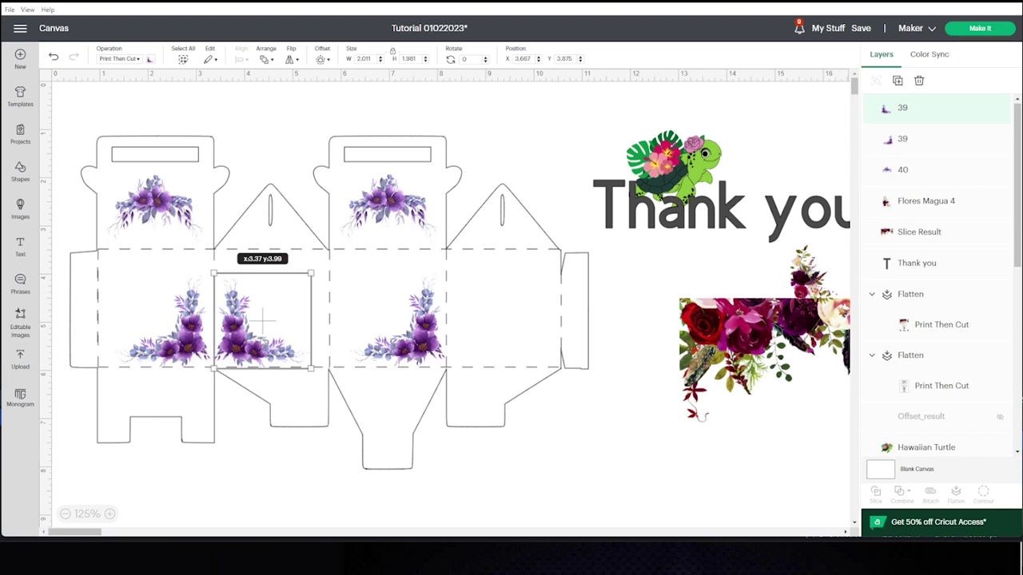
Paste a copy of the mirrored corner flower onto the rightmost side panel.
left_click(164, 328)
key("ctrl+v")
left_click_drag(456, 278, 499, 319)
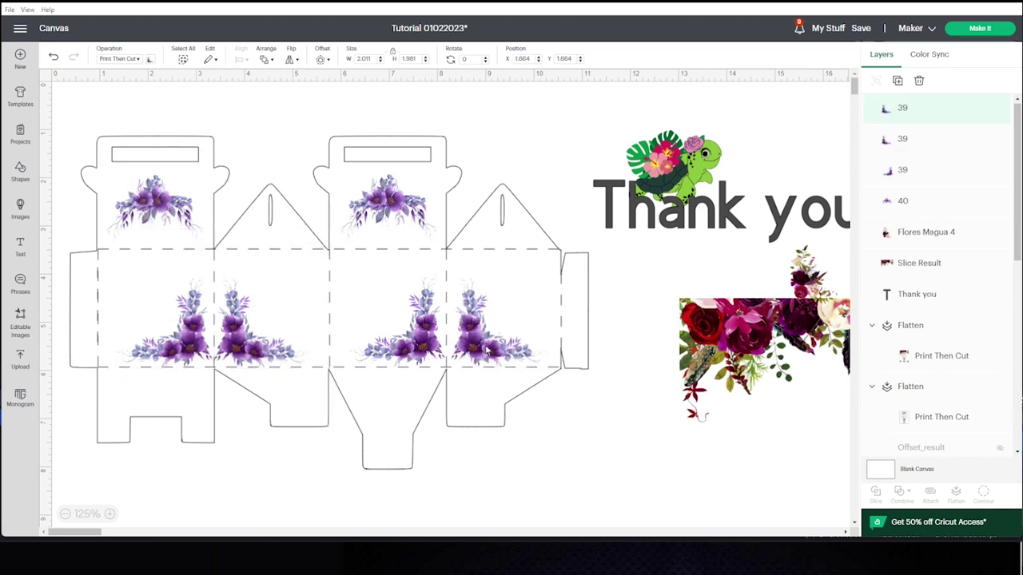
left_click(580, 439)
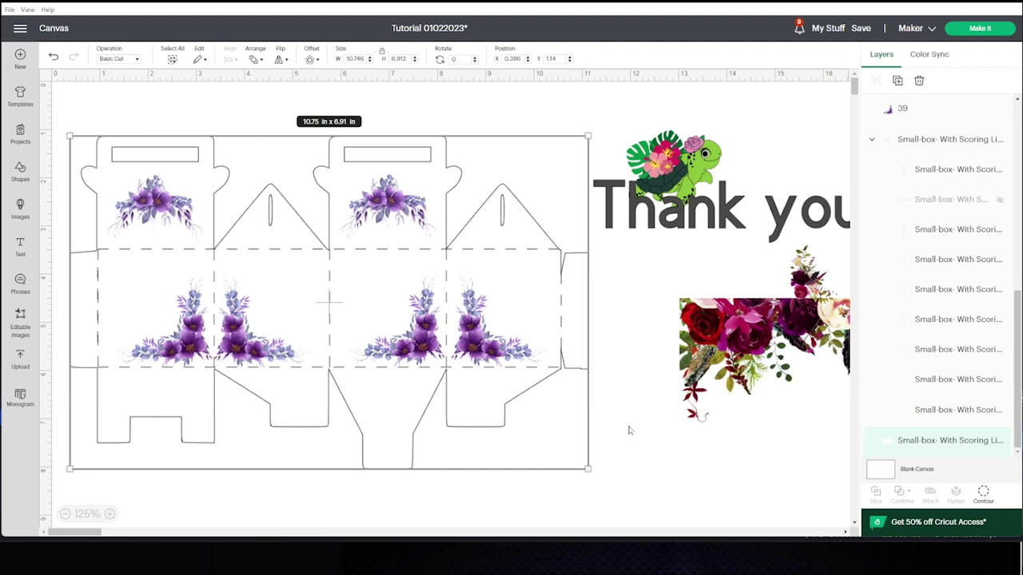
Shrink the Hawaiian Turtle image to 1.5 x 1.27 in and add 'Thank you!' text on the centre panel.
left_click_drag(672, 164, 375, 308)
left_click_drag(427, 268, 735, 129)
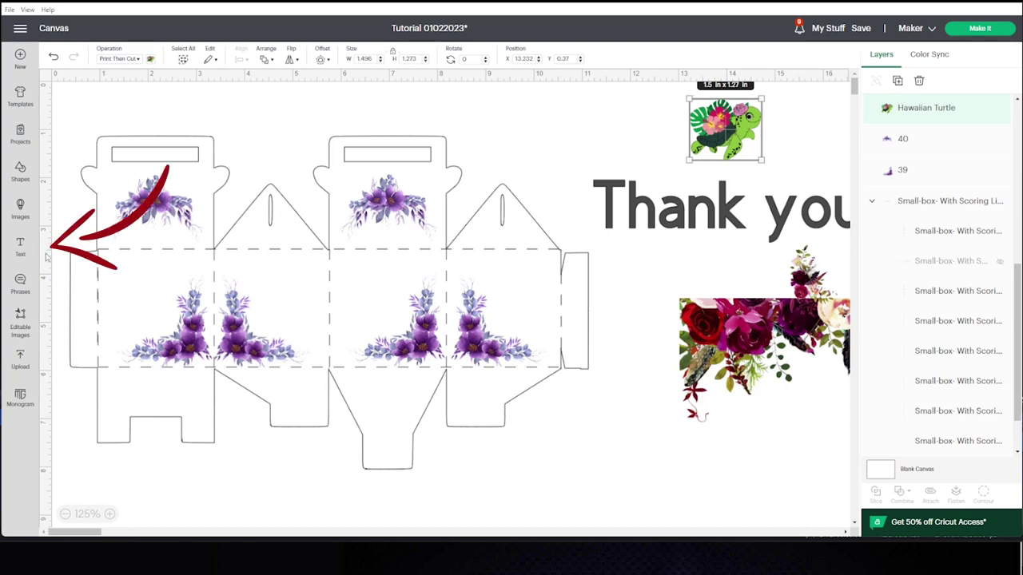
left_click(20, 247)
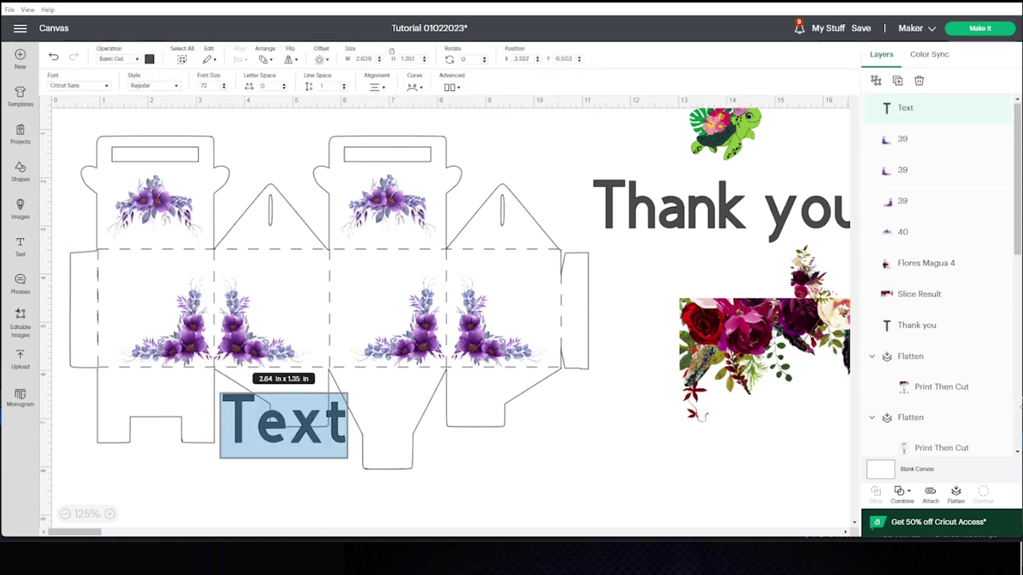
type("T")
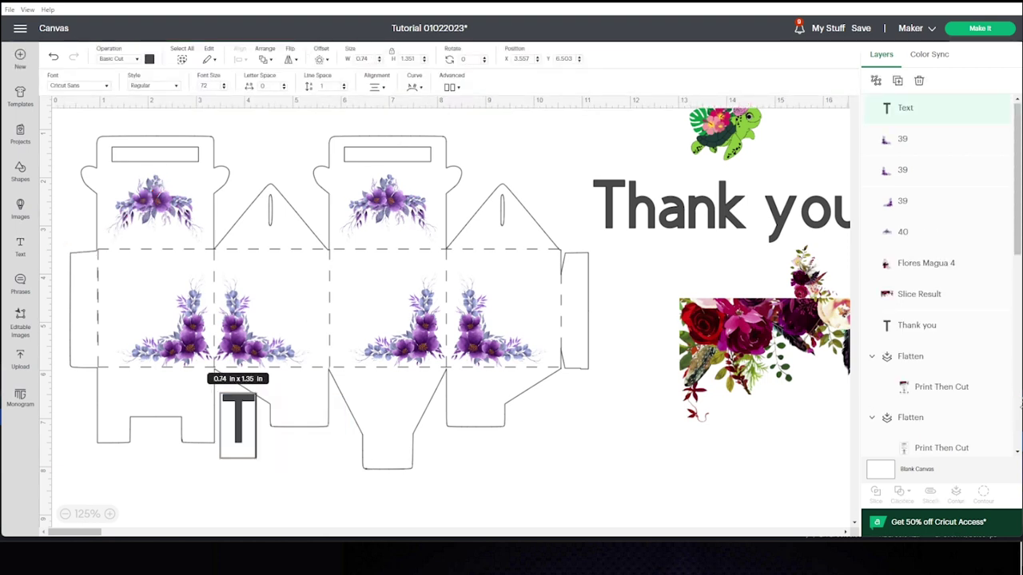
type("hank you!")
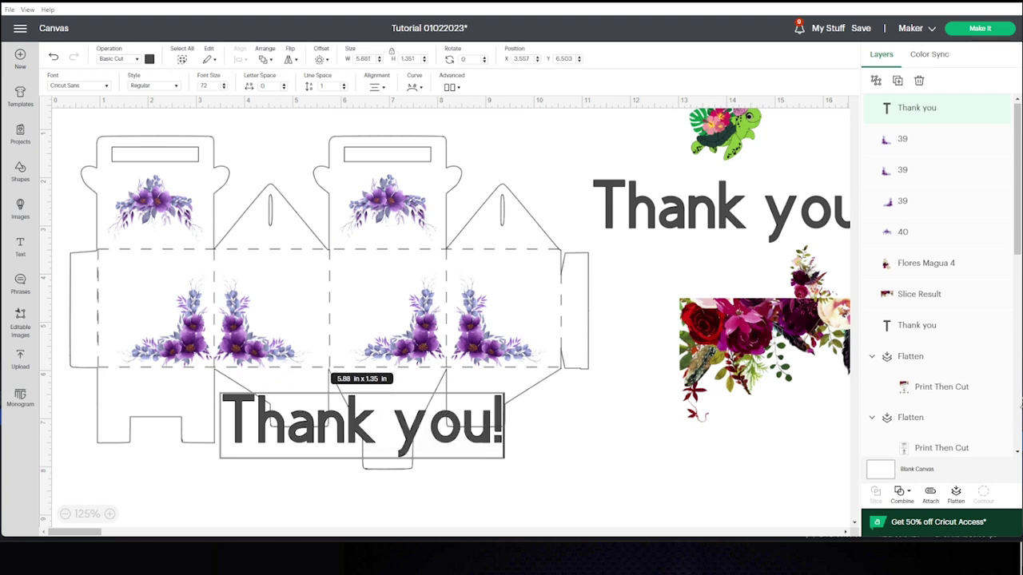
left_click(308, 447)
left_click_drag(308, 447, 433, 273)
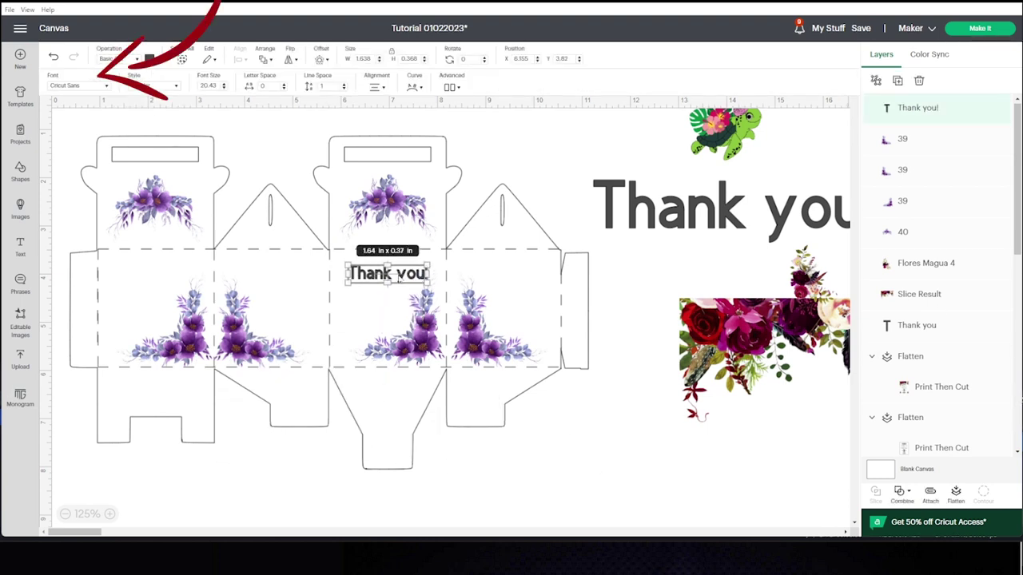
Set the 'Thank you!' text to the Adorable system font at about 1.74 x 0.68 in.
left_click(105, 87)
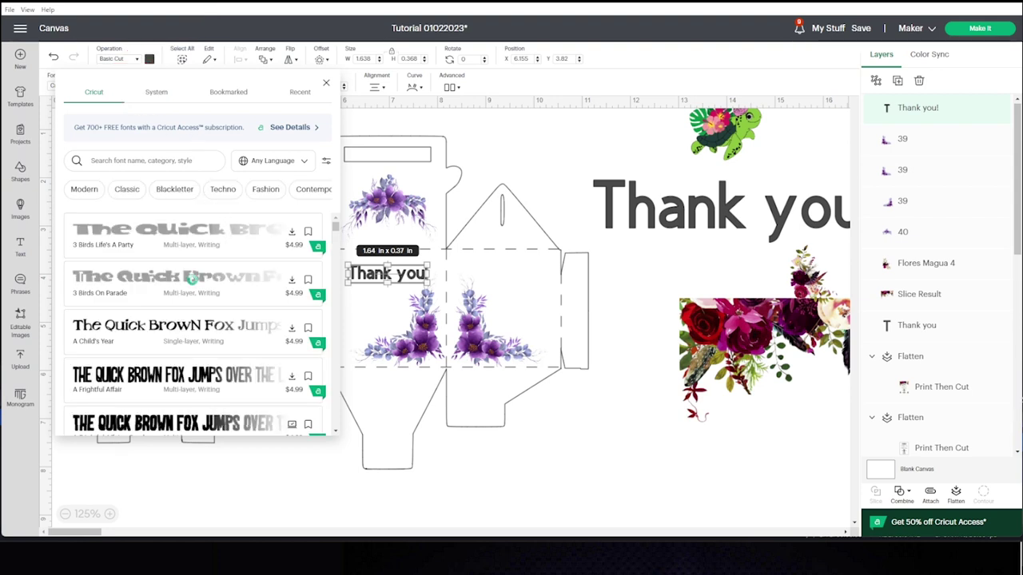
left_click(156, 92)
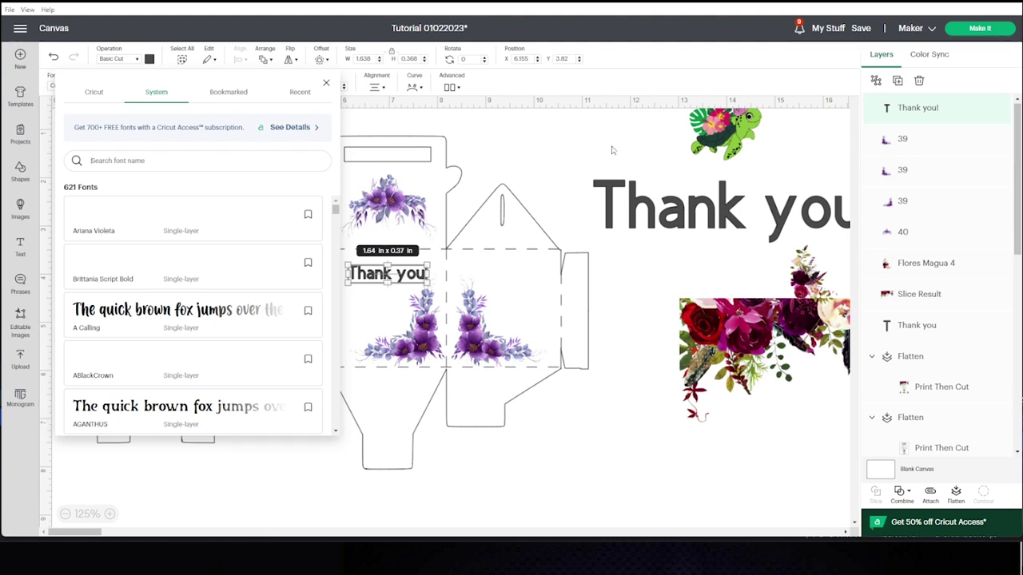
type("ador")
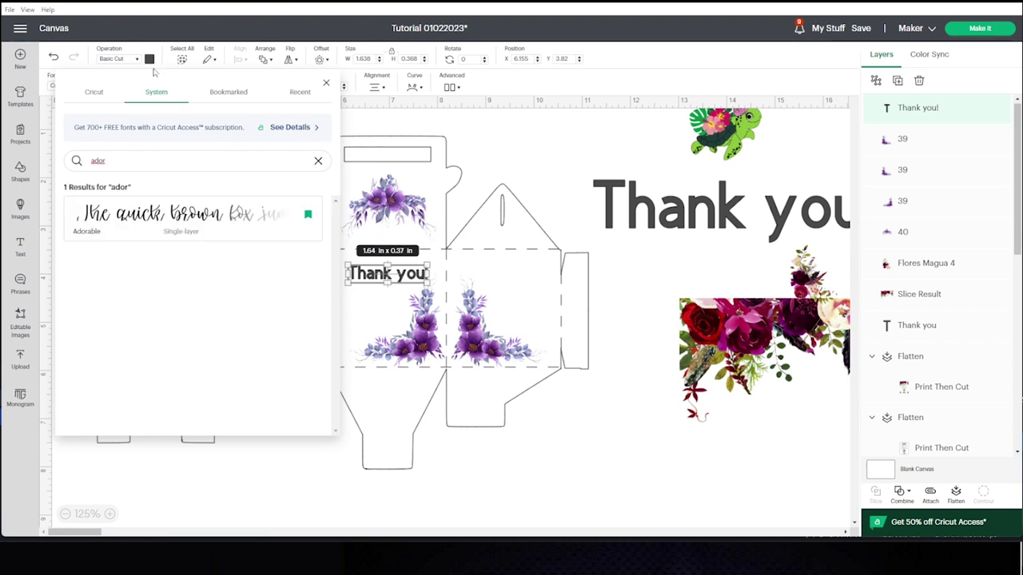
left_click(208, 222)
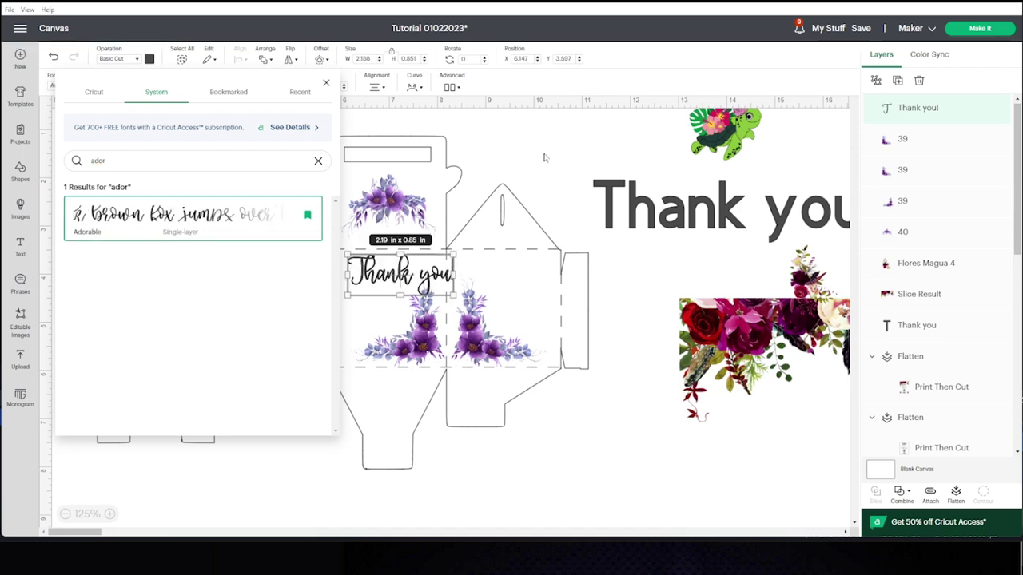
left_click_drag(453, 294, 391, 281)
left_click(391, 281)
left_click(148, 60)
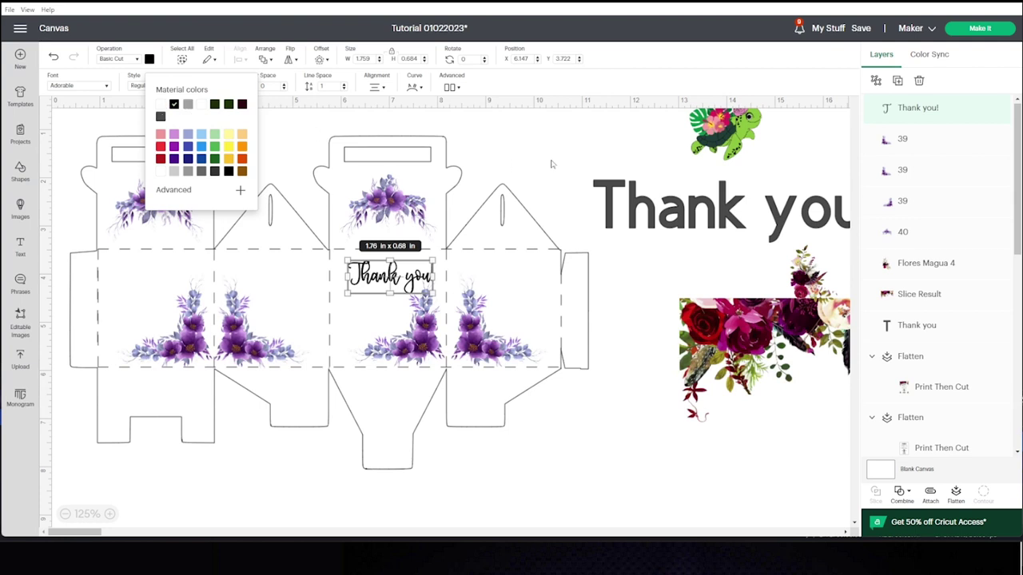
Duplicate the 'Thank you!' text onto the left front panel, undoing an accidental box move.
left_click(436, 275)
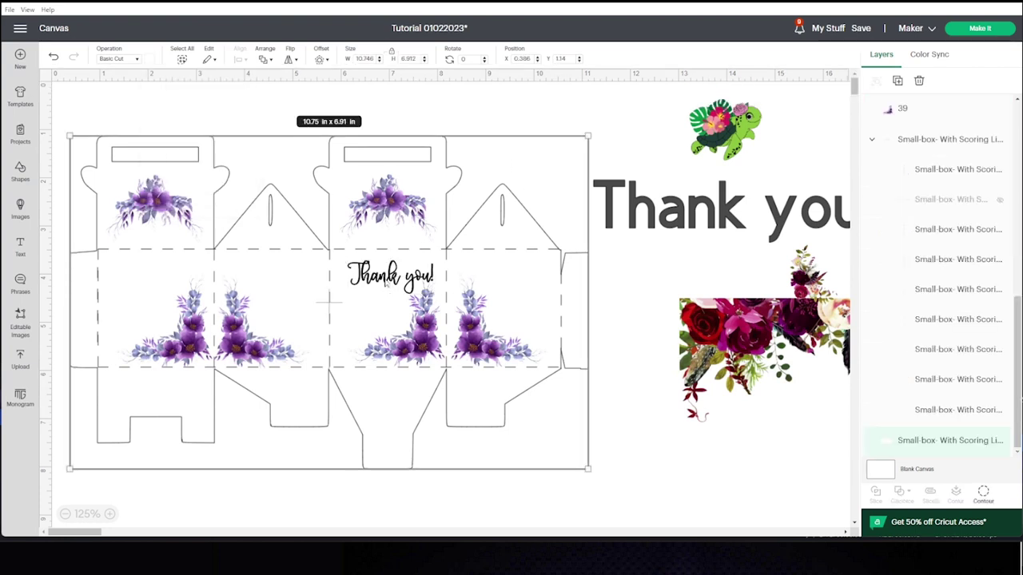
left_click_drag(330, 300, 328, 300)
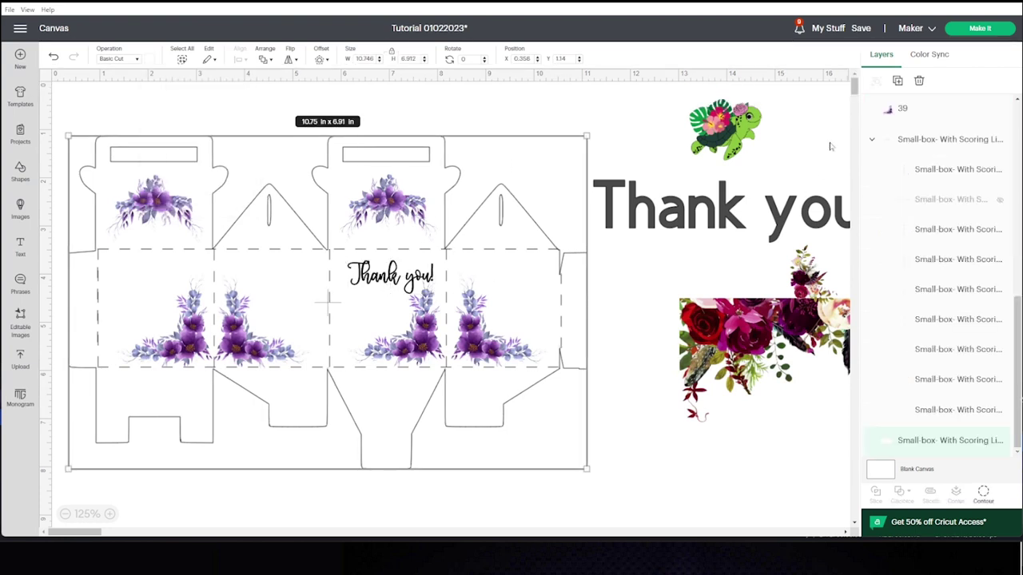
key("ctrl+z")
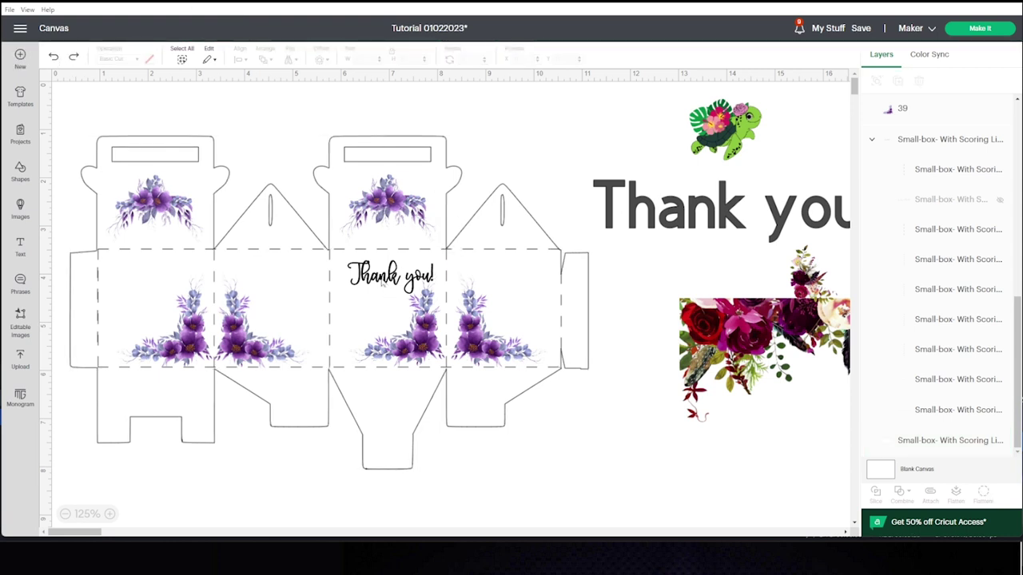
right_click(387, 284)
left_click(416, 240)
left_click_drag(391, 287, 182, 279)
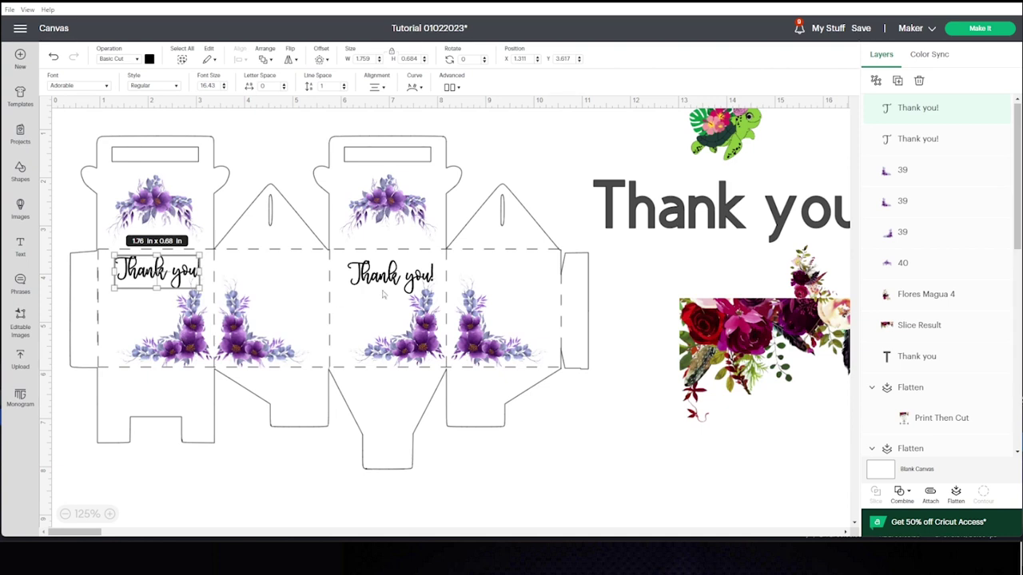
left_click(322, 306)
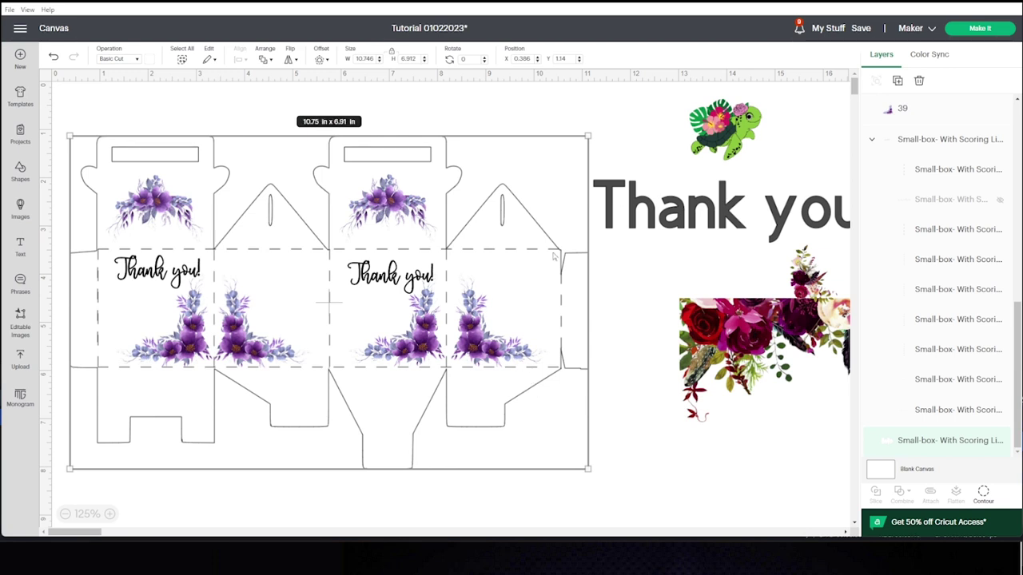
Hide the score lines and flatten the box artwork and greetings into one print-then-cut image.
left_click(641, 413)
left_click(553, 370)
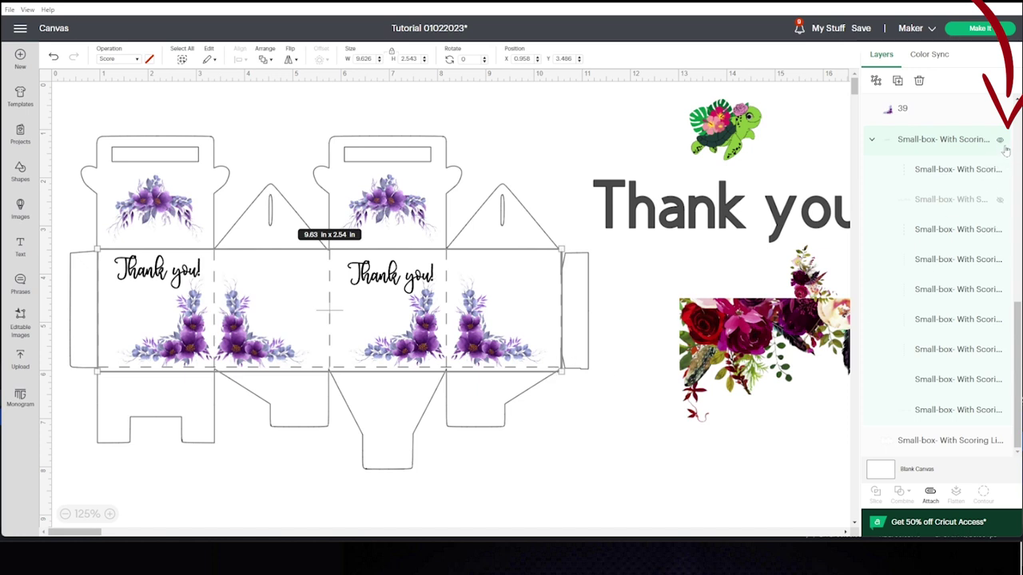
left_click(1000, 141)
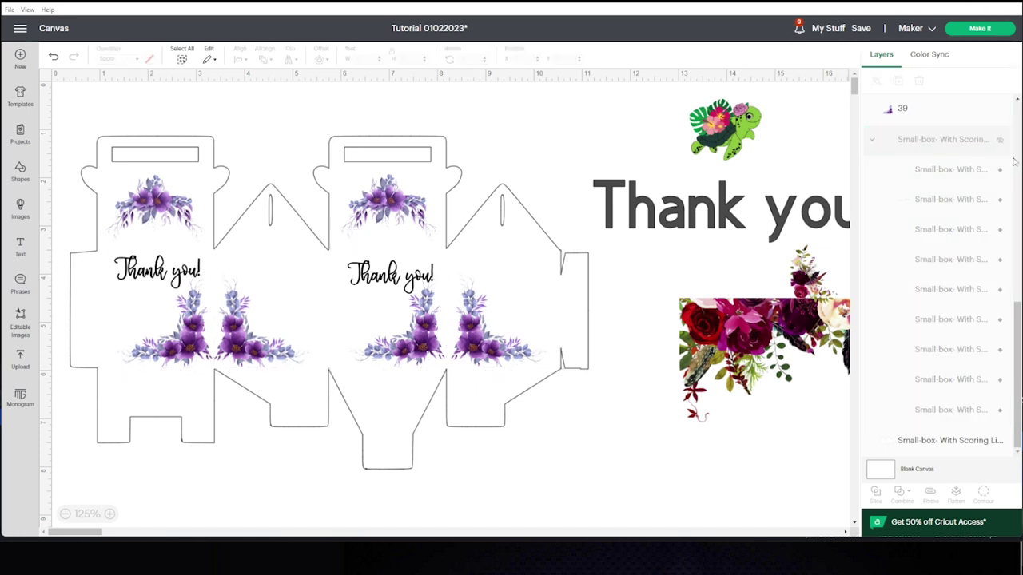
left_click_drag(525, 505, 69, 119)
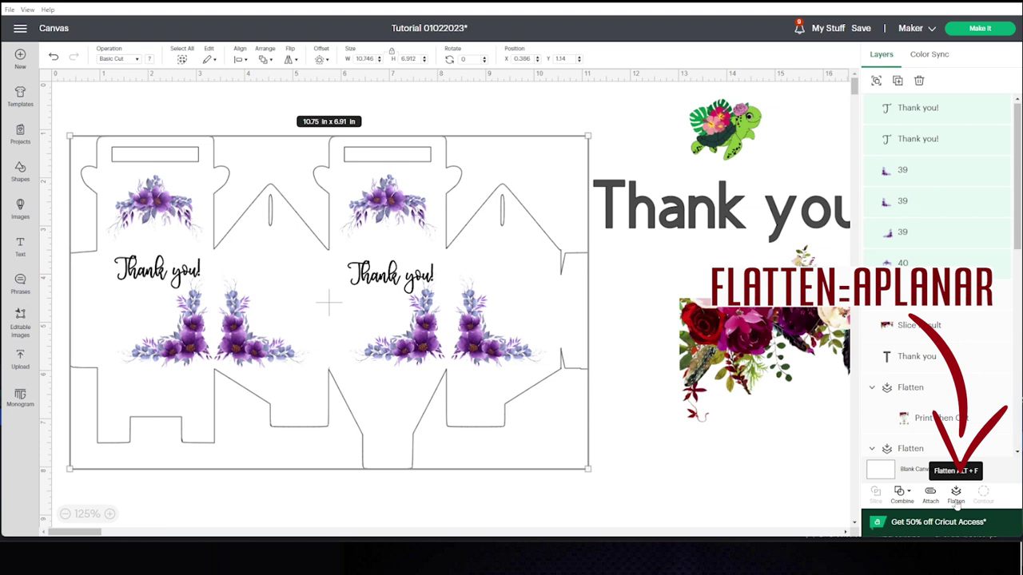
left_click(956, 494)
scroll(943, 279, "down", 1)
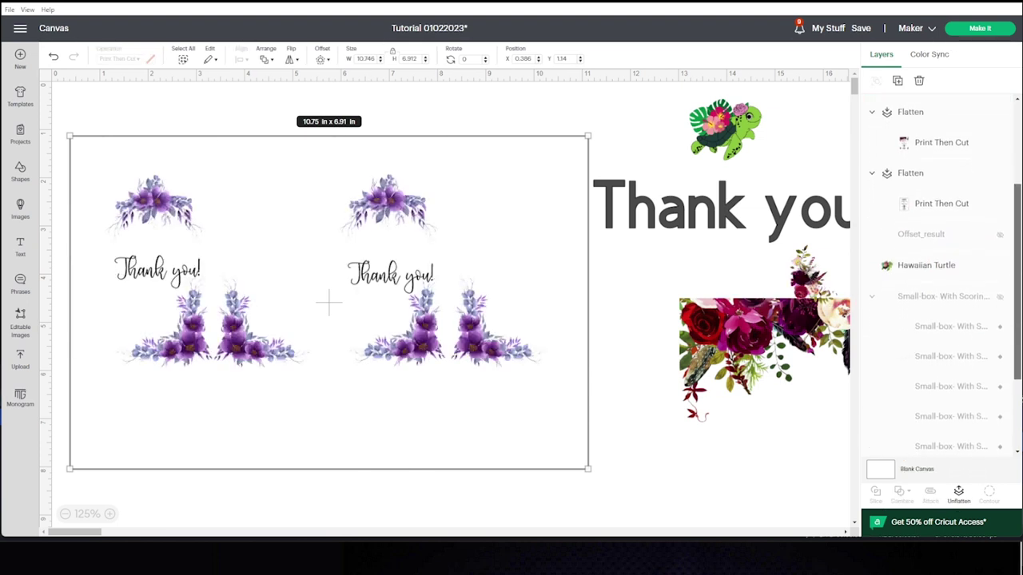
Show the box template again and send the flattened artwork to the back.
left_click(1001, 300)
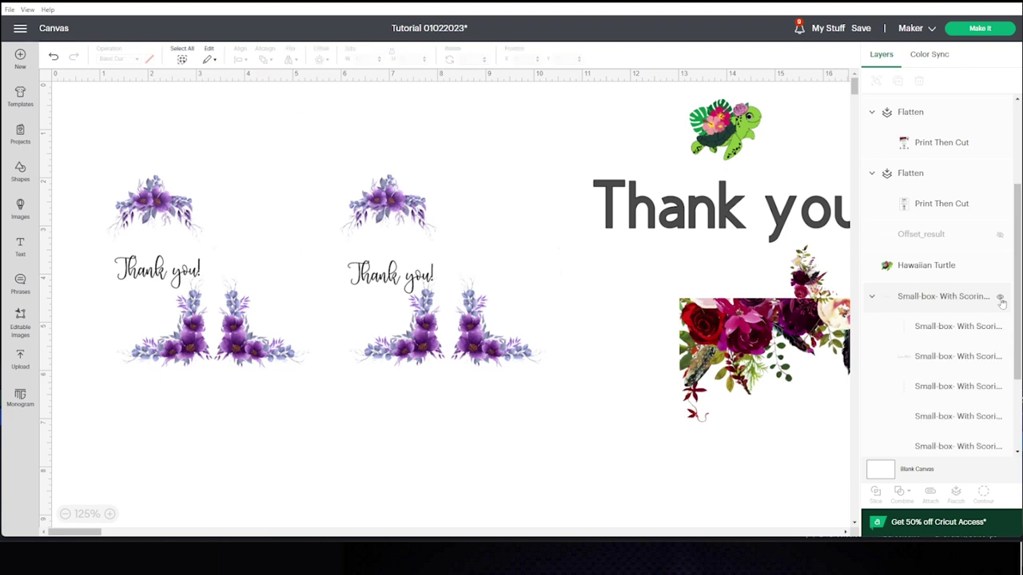
left_click(330, 170)
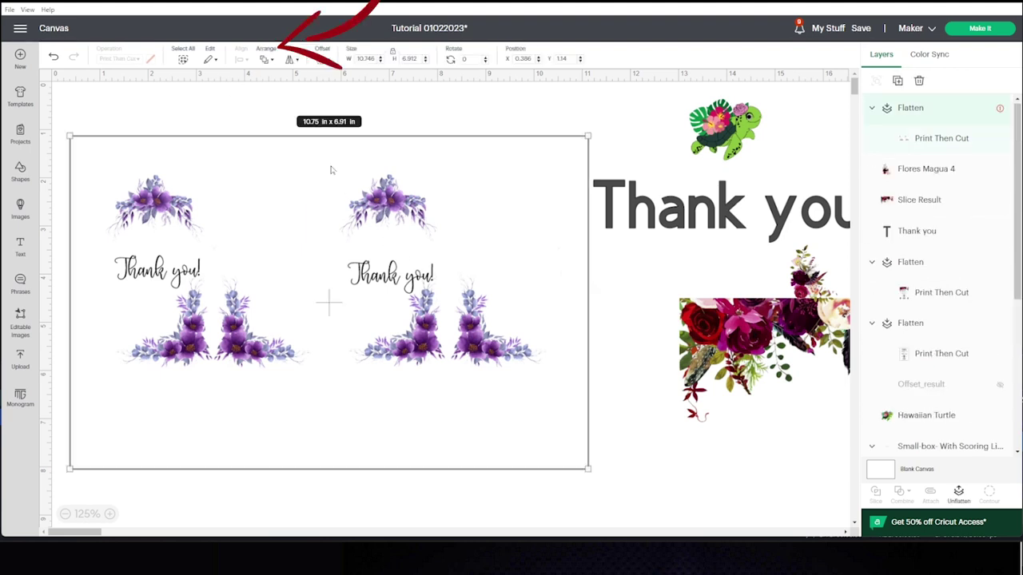
left_click(265, 61)
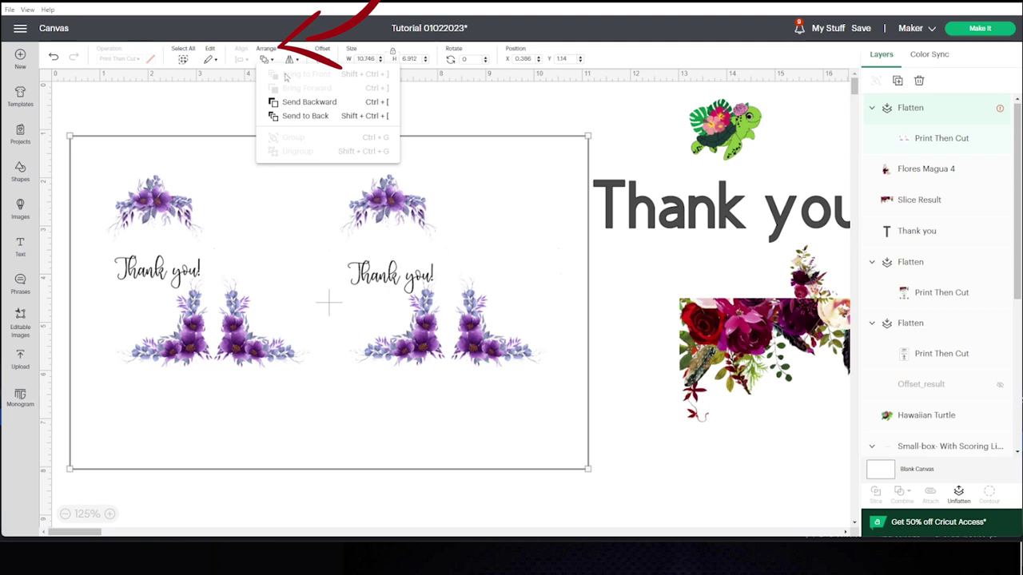
left_click(326, 118)
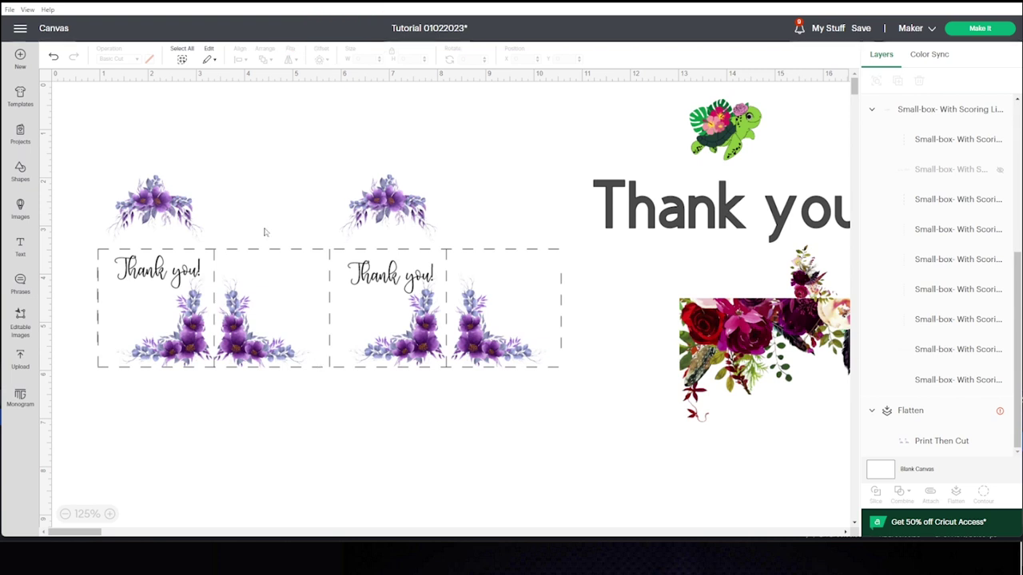
Attach the artwork to the box template and delete the large 'Thank you' text.
left_click_drag(569, 500, 67, 141)
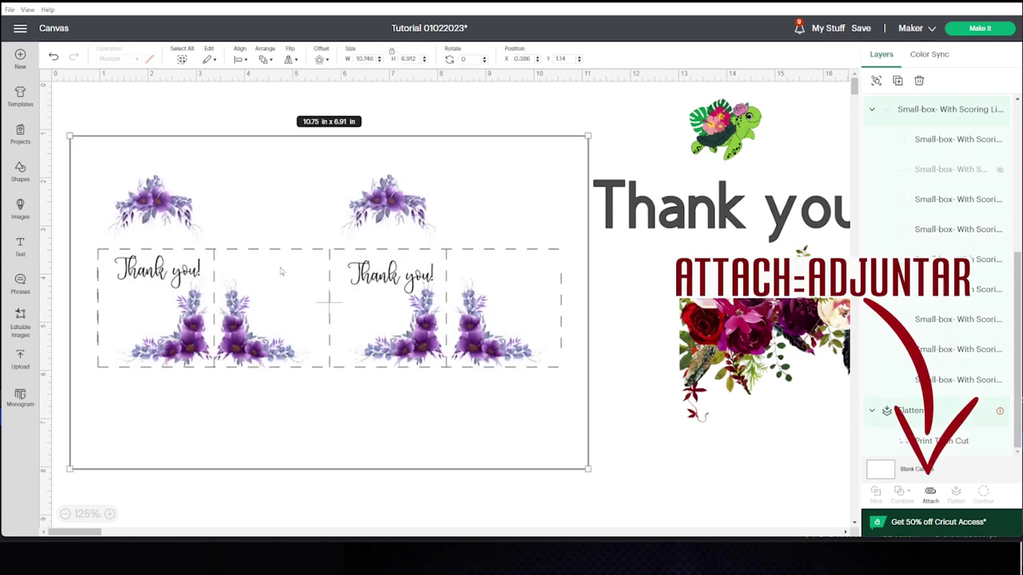
left_click(930, 493)
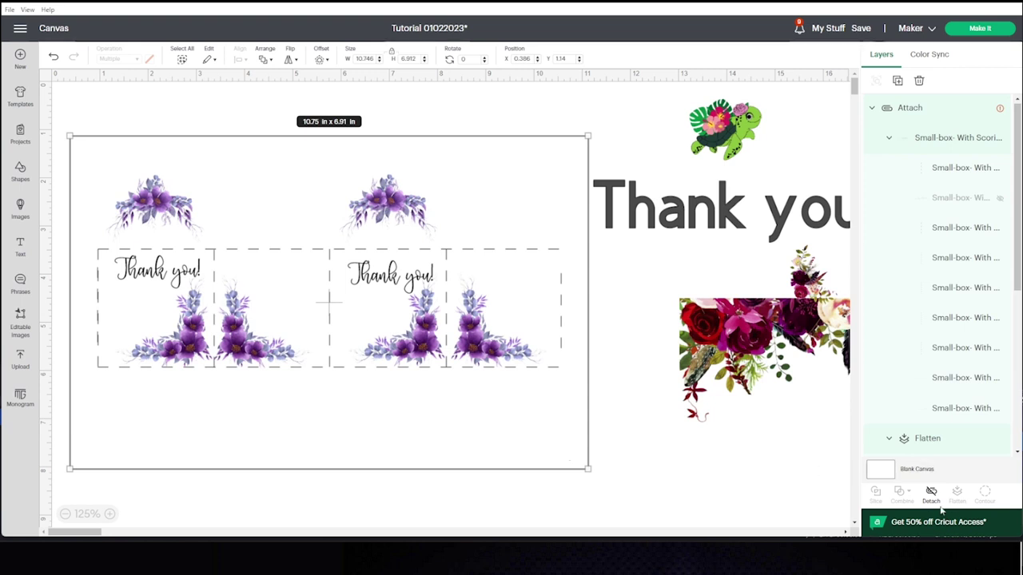
left_click(686, 228)
key("Delete")
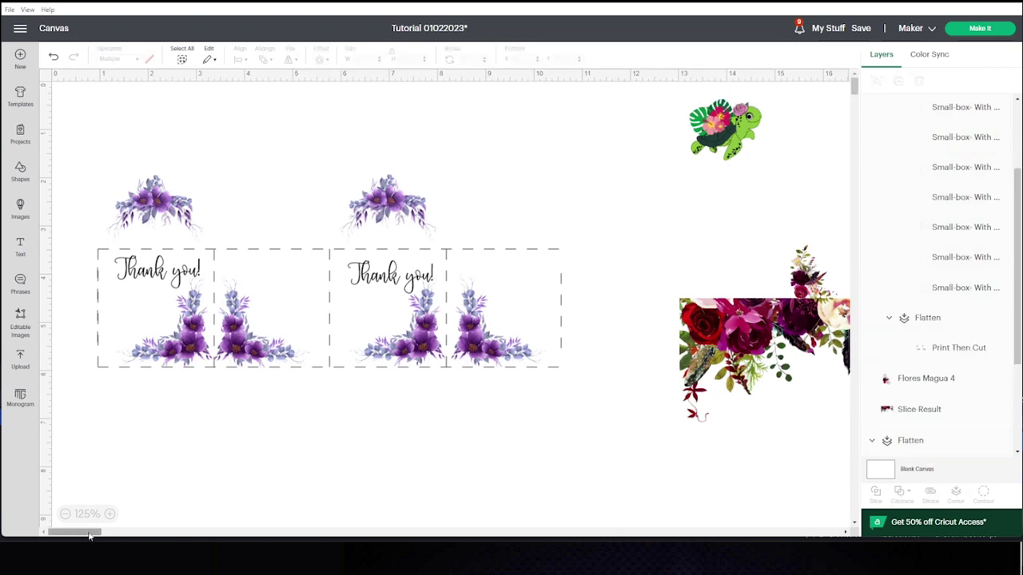
Move the flower images, including the small bouquet, up above the roses.
left_click_drag(90, 535, 112, 539)
left_click_drag(390, 298, 569, 95)
left_click(448, 297)
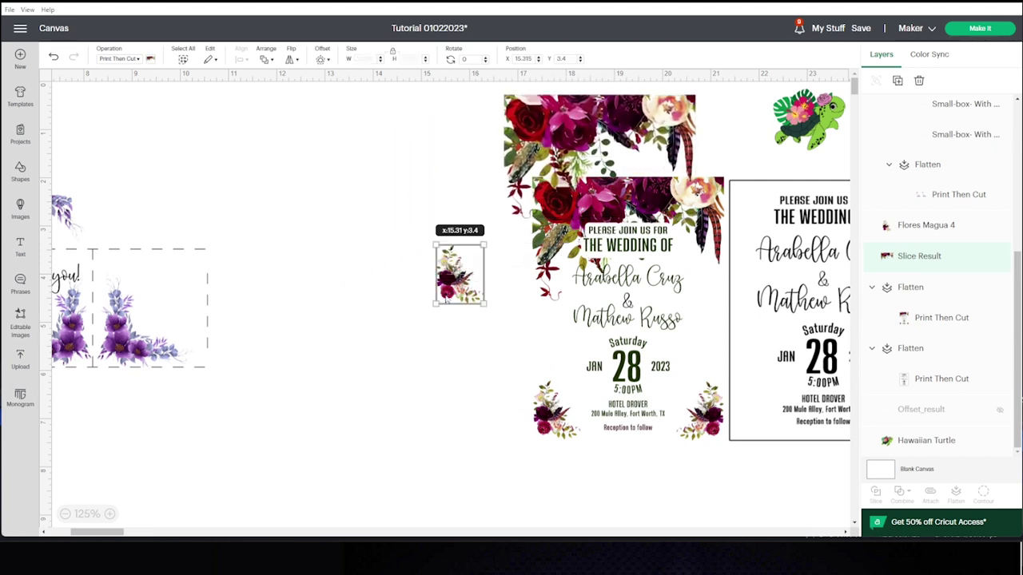
left_click_drag(459, 274, 605, 132)
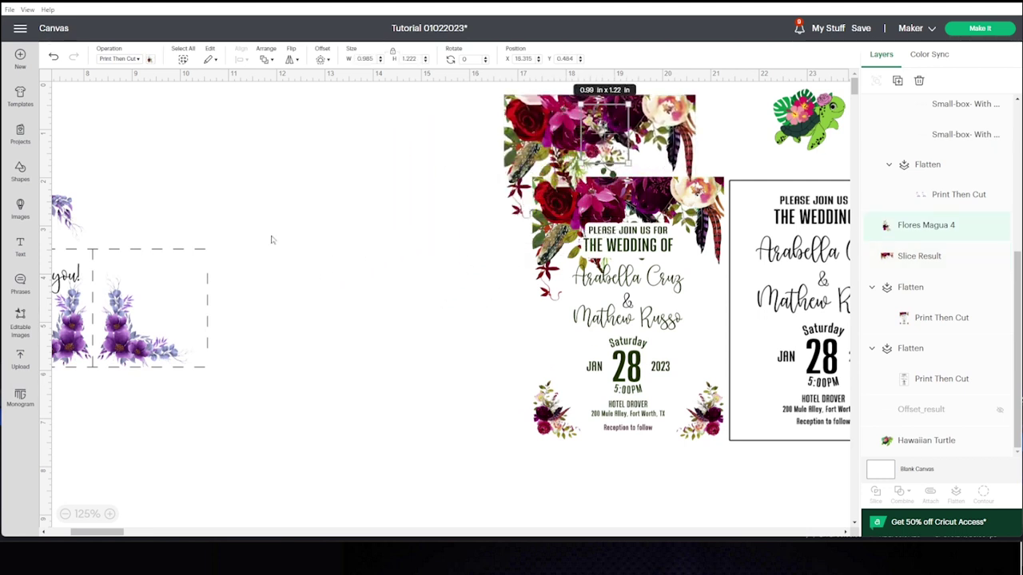
Add a white 4 x 5.5 in rectangle beside the invitation and move the floral slice image onto it.
left_click(20, 172)
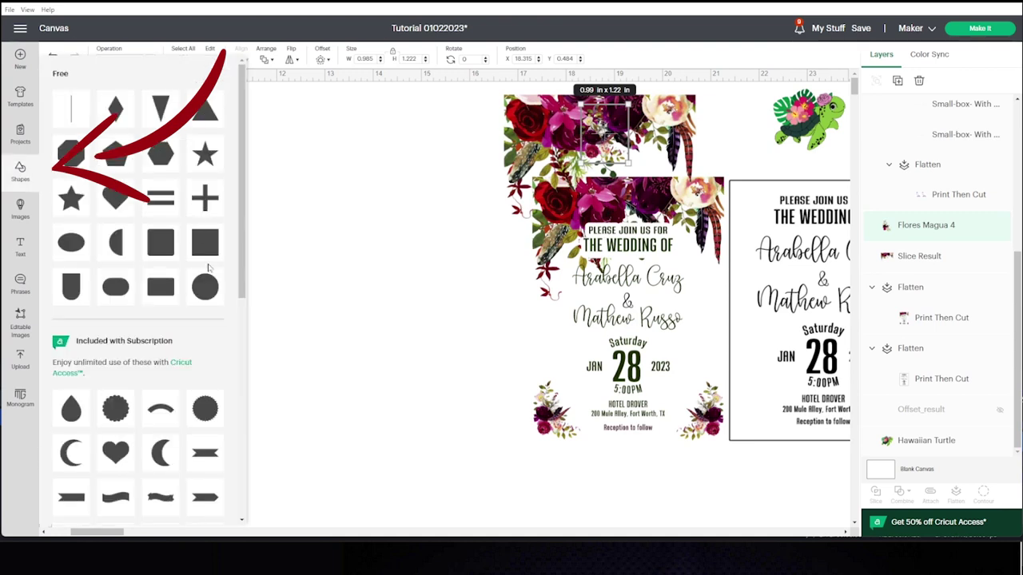
left_click(206, 248)
left_click_drag(134, 157, 425, 322)
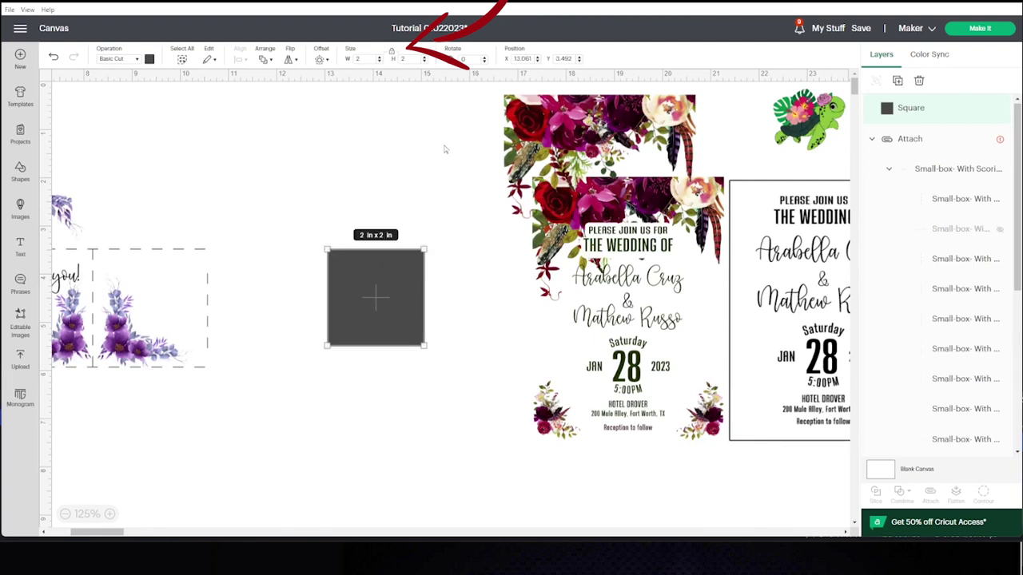
left_click(393, 53)
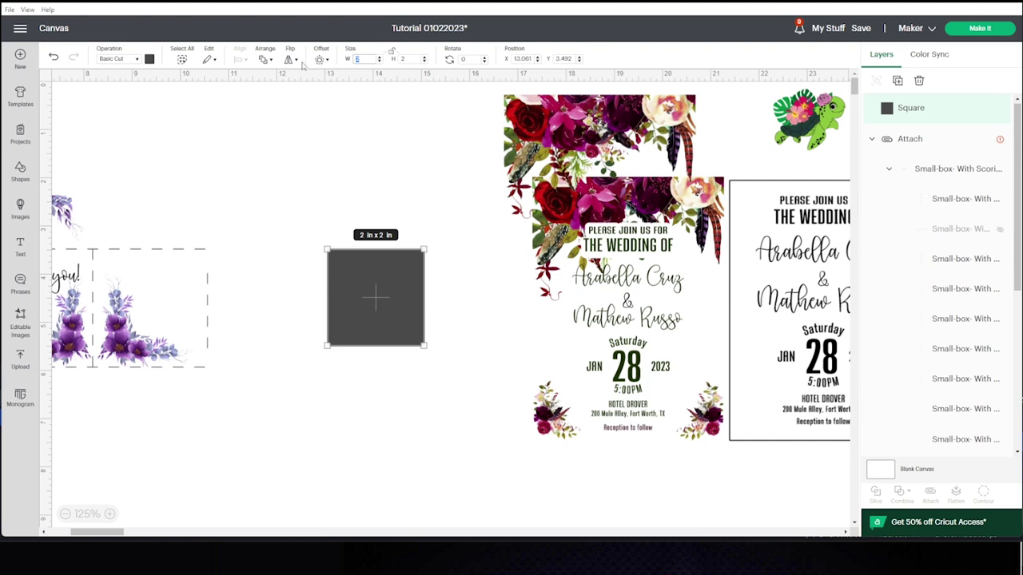
type("4")
left_click(411, 59)
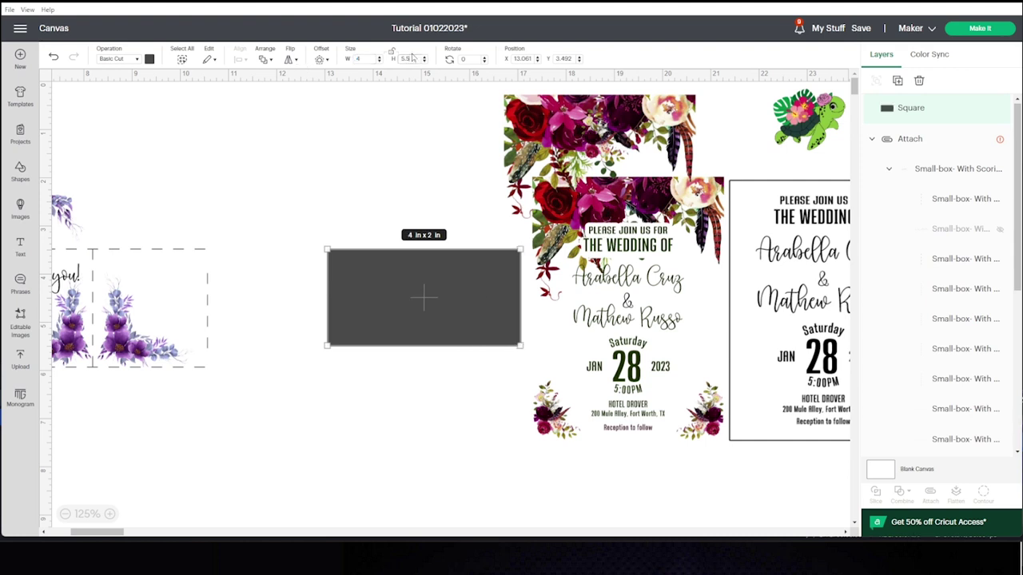
key("Return")
left_click_drag(429, 362, 372, 284)
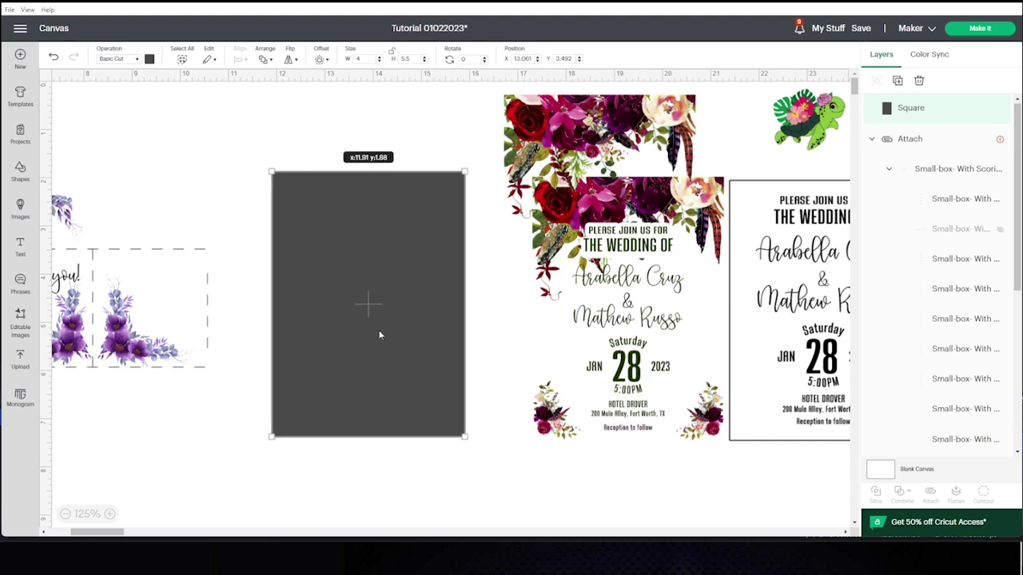
left_click(149, 59)
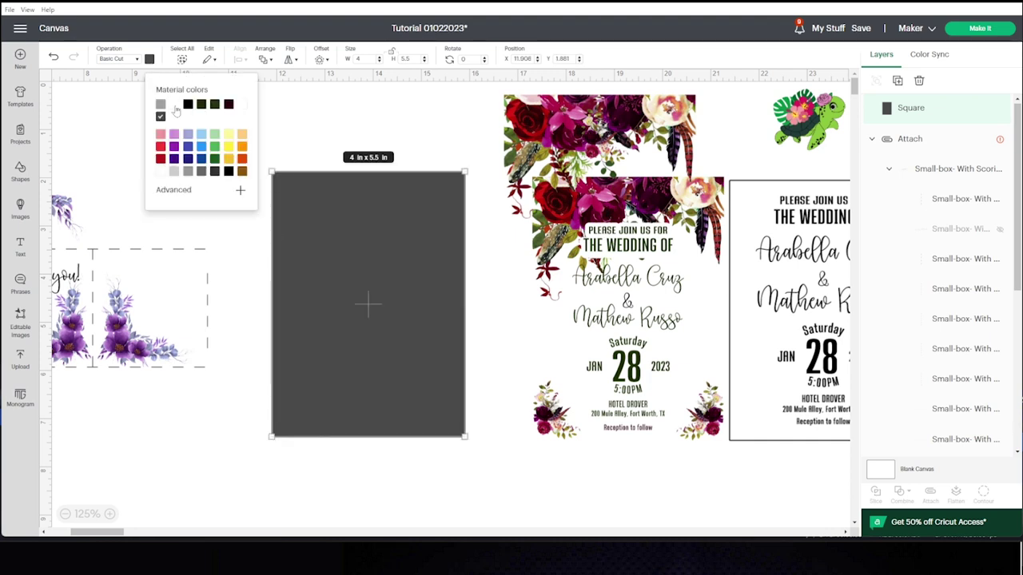
left_click(175, 105)
left_click(493, 193)
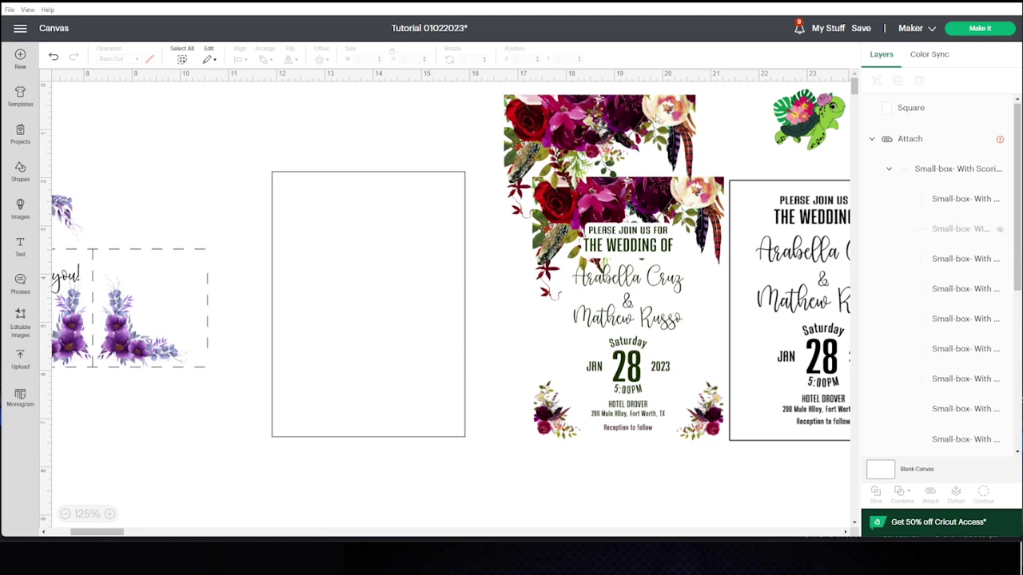
left_click_drag(654, 118, 425, 195)
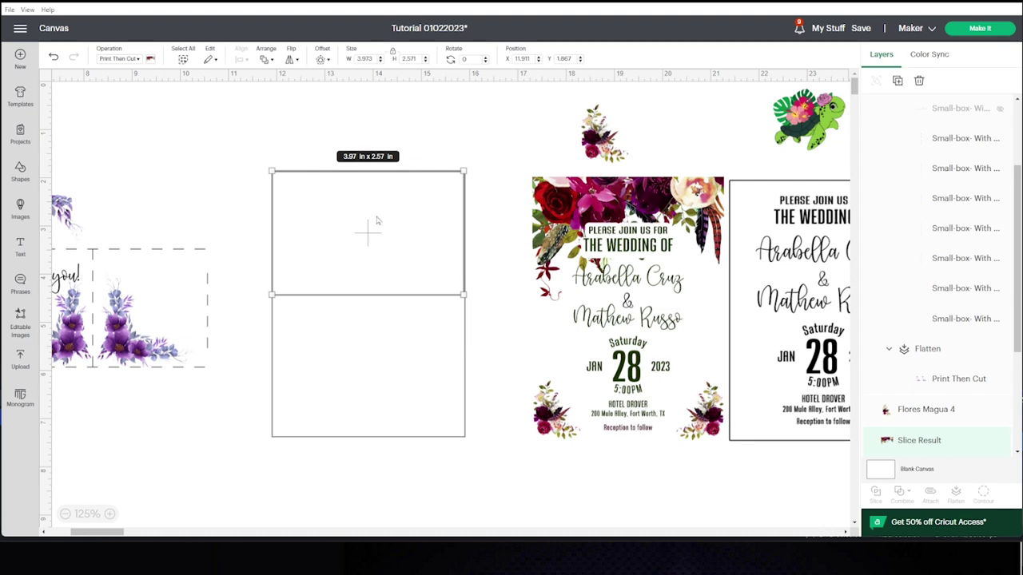
Bring the floral image in front of the card and position it near the card.
left_click(266, 59)
left_click(327, 88)
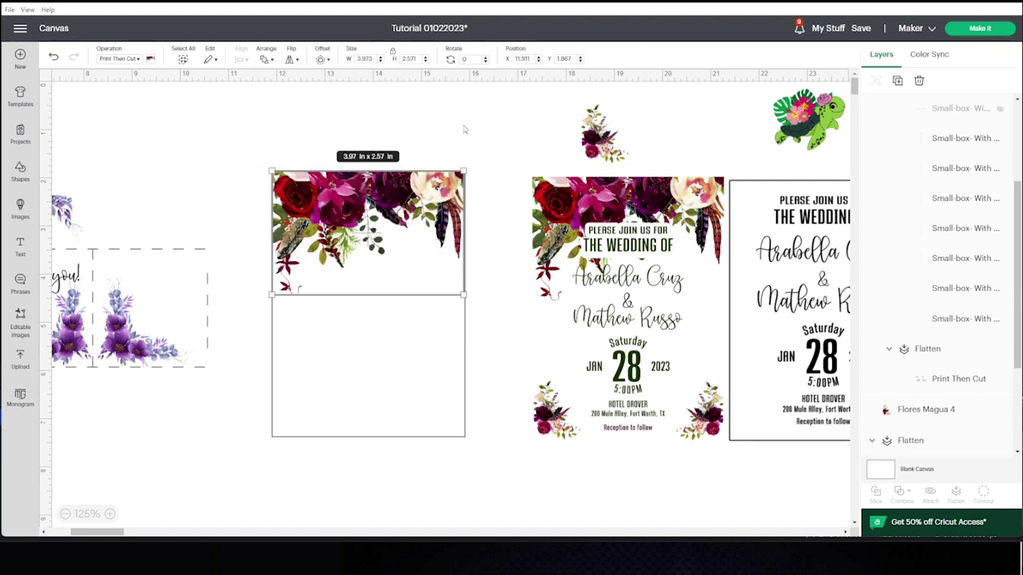
left_click(500, 167)
left_click(457, 289)
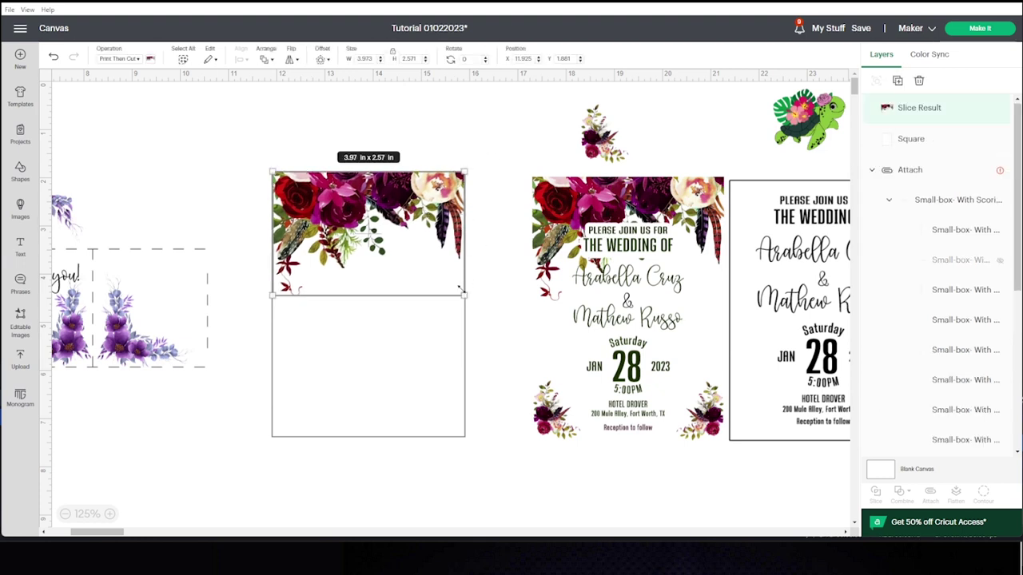
left_click(473, 158)
left_click_drag(429, 205, 456, 471)
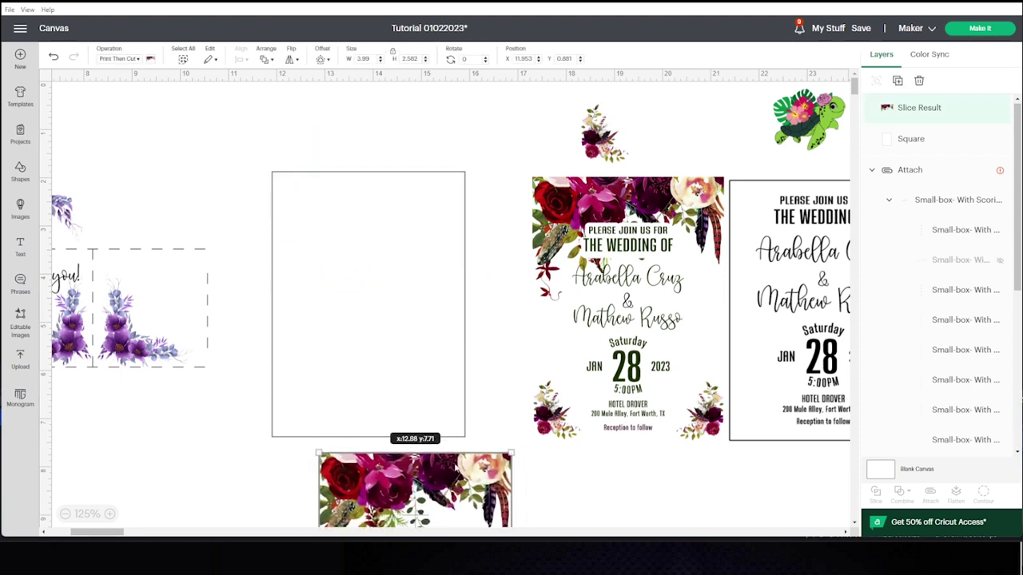
scroll(441, 375, "down", 3)
left_click_drag(441, 378, 406, 418)
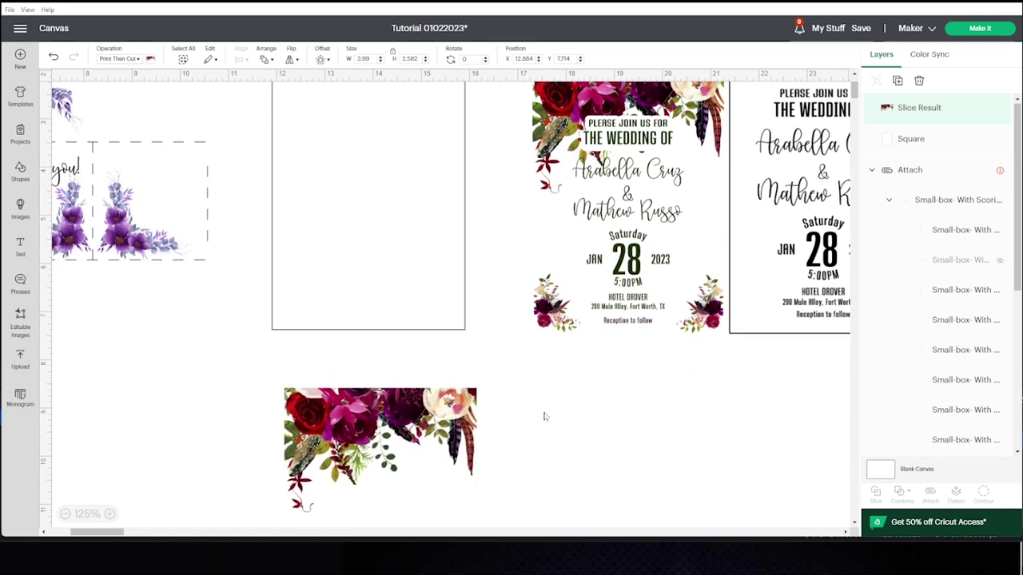
left_click(544, 414)
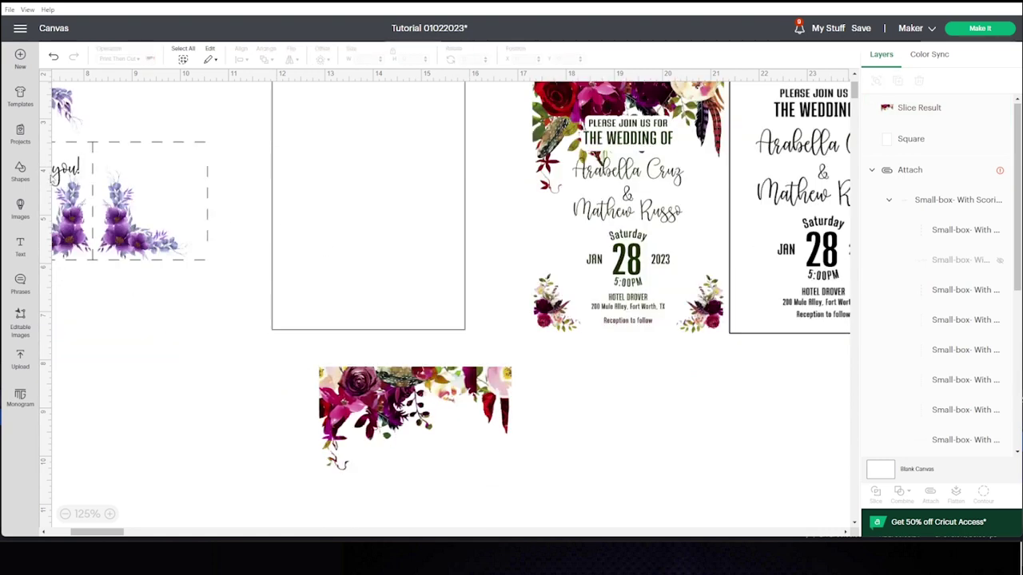
Add a square of about 5.21 in over the floral image's lower part and select both for slicing.
left_click(20, 170)
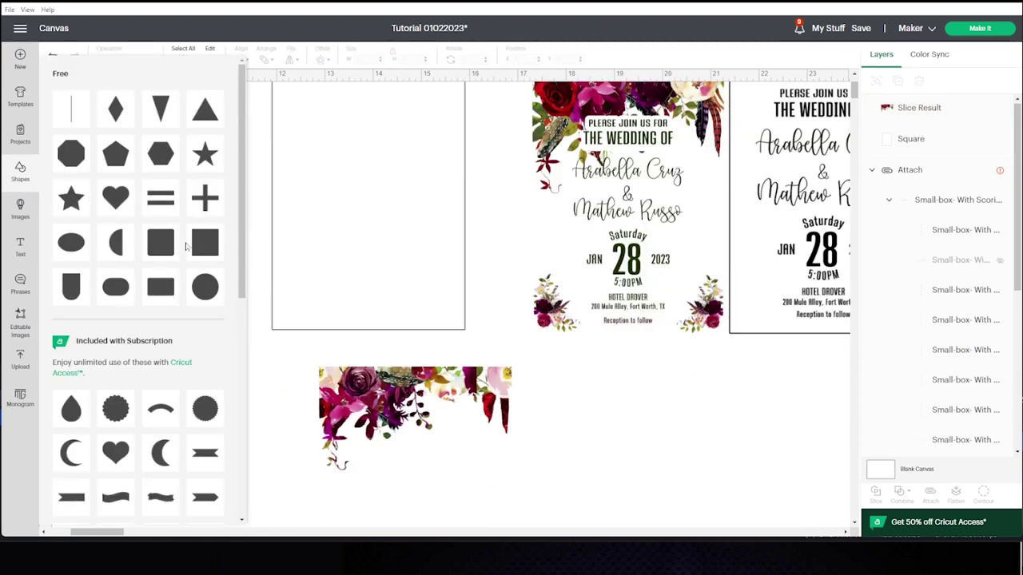
left_click(168, 252)
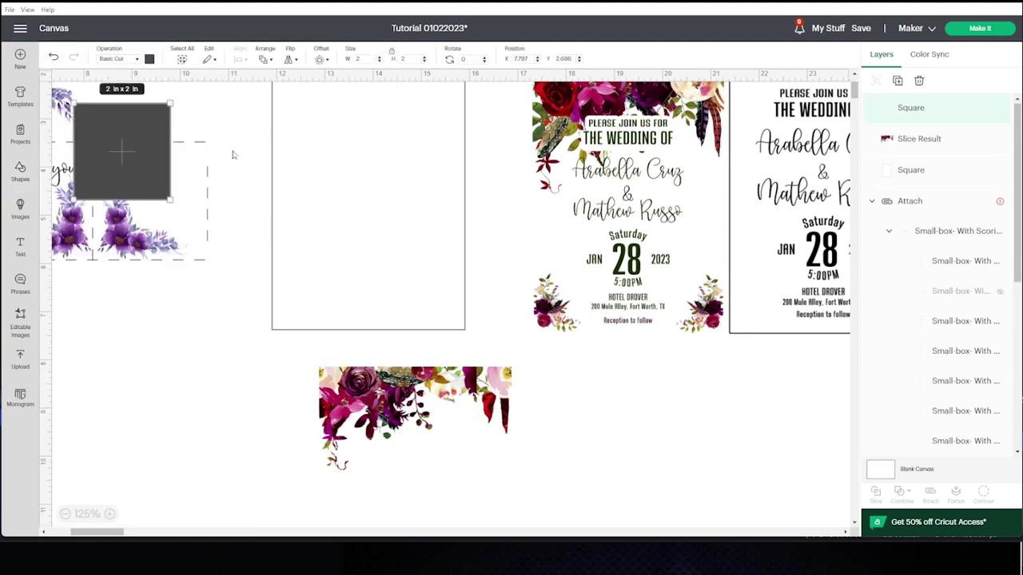
left_click_drag(325, 296, 480, 141)
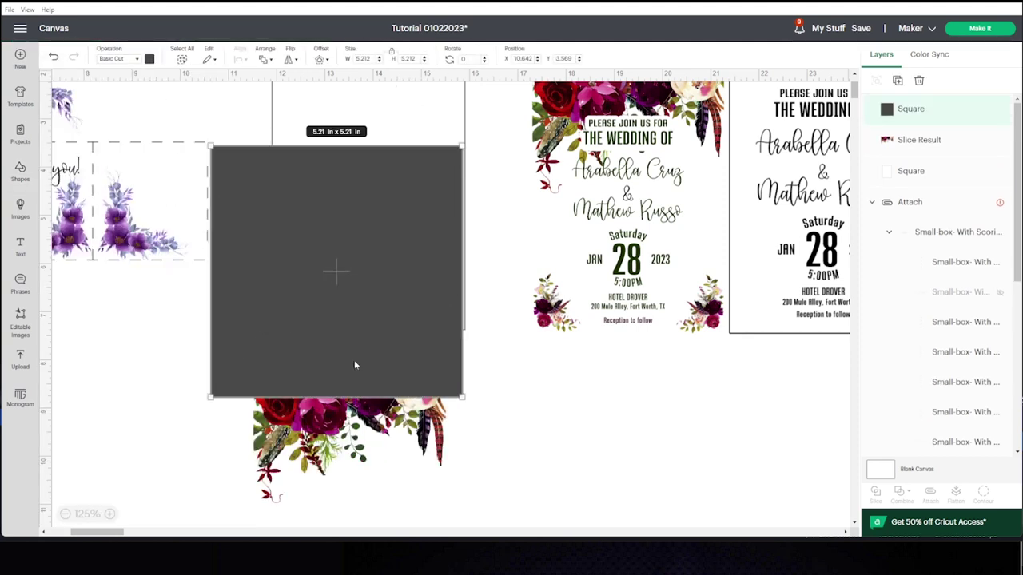
left_click_drag(358, 337, 365, 346)
mouse_move(537, 507)
left_mouse_down()
mouse_move(392, 466)
mouse_move(315, 406)
left_mouse_up()
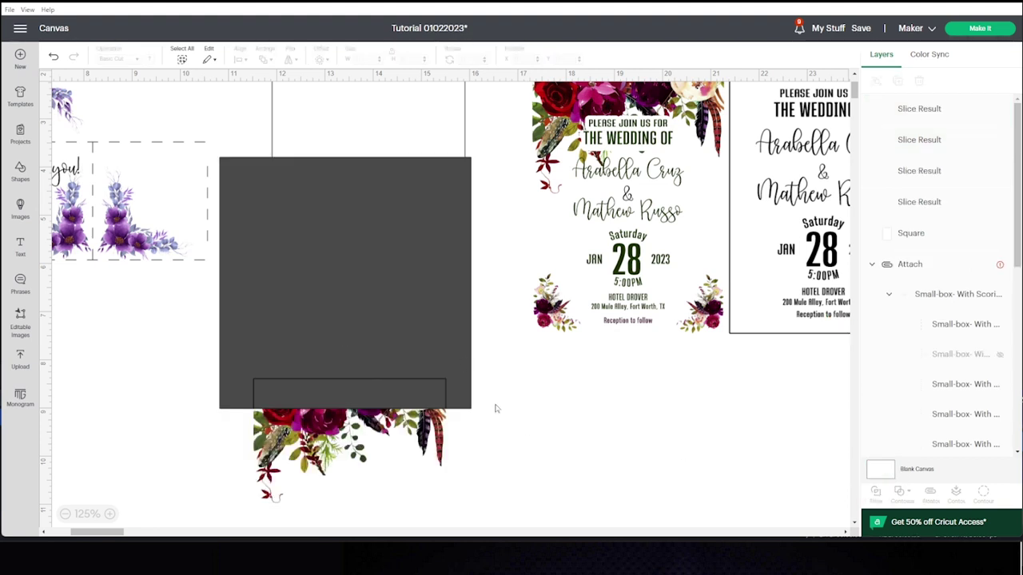
Delete the three leftover slice pieces, keeping only the floral strip.
left_click(422, 392)
key("Delete")
left_click(408, 392)
key("Delete")
left_click(418, 394)
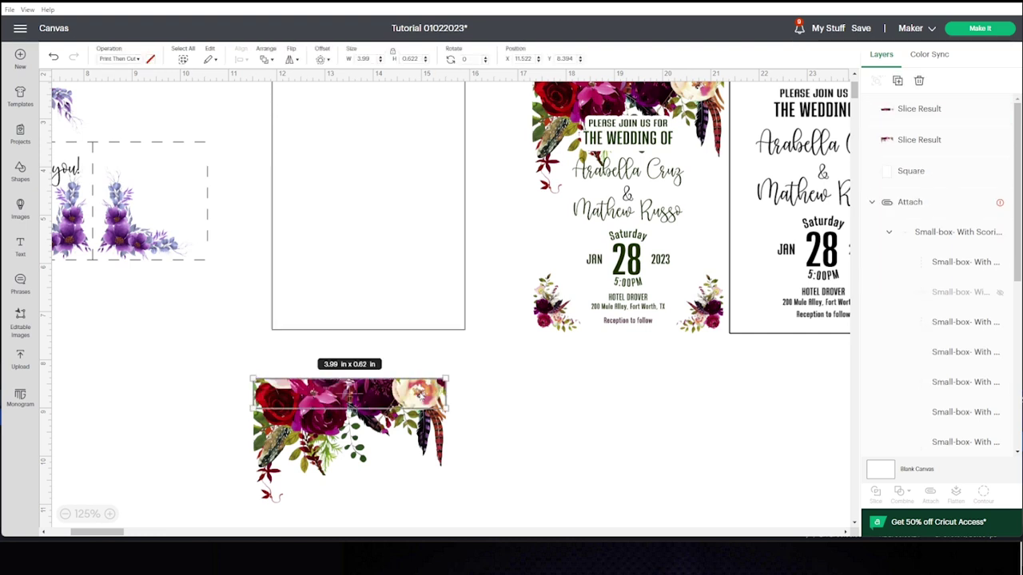
key("Delete")
Move the floral strip to the card's top edge and the small bouquet to its bottom-left corner.
left_click_drag(412, 424, 444, 224)
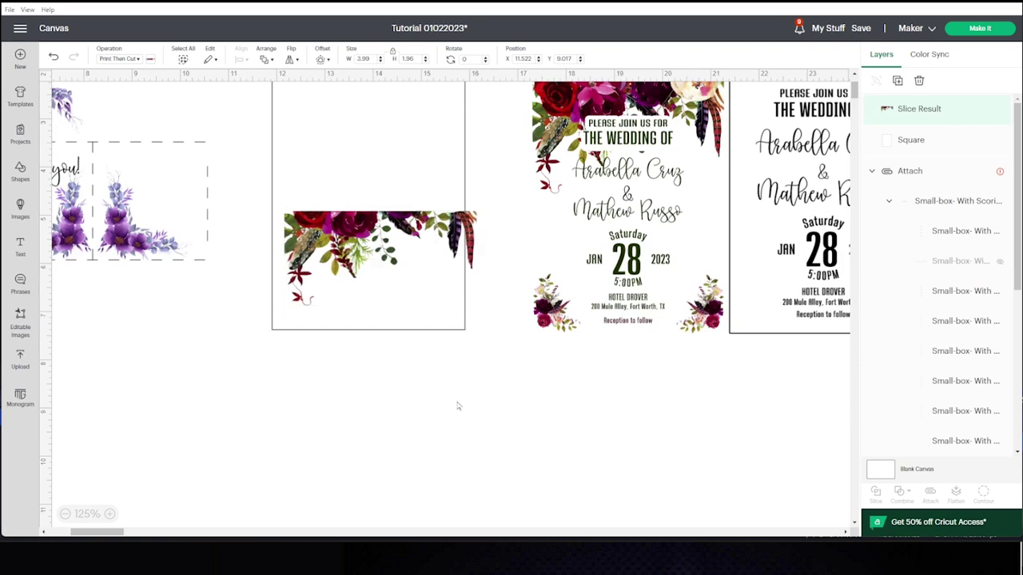
scroll(456, 408, "up", 2)
left_click_drag(594, 136, 307, 405)
Duplicate the small bouquet, flip it horizontally, and place it in the card's bottom-right corner.
right_click(307, 404)
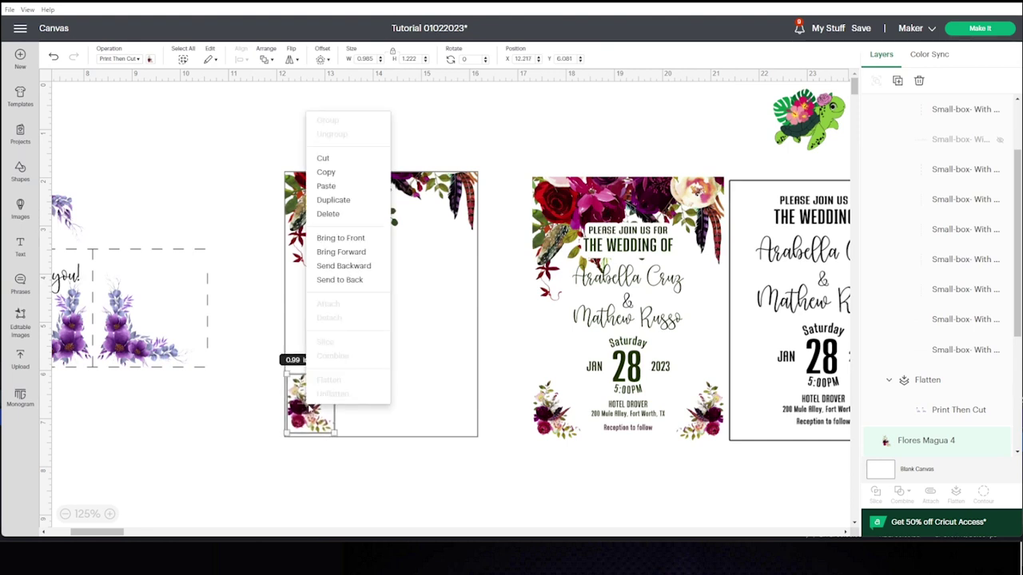
left_click(333, 200)
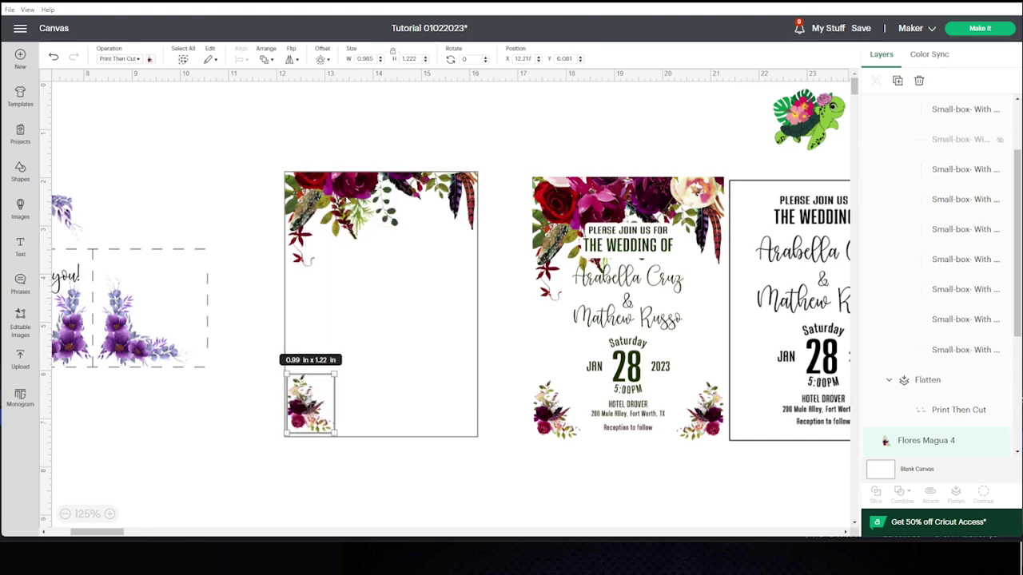
left_click(289, 60)
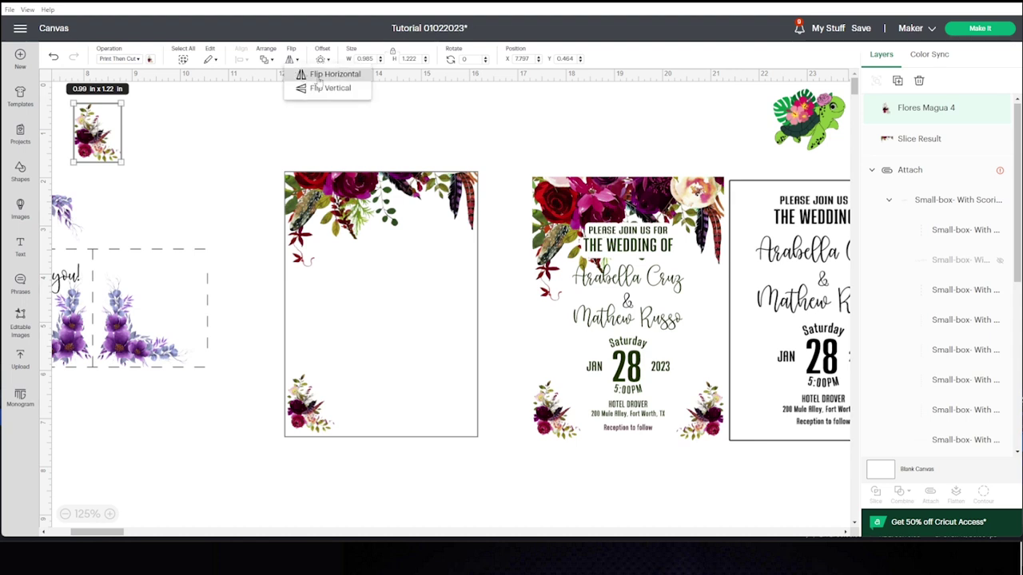
left_click(320, 75)
left_click_drag(108, 146, 459, 410)
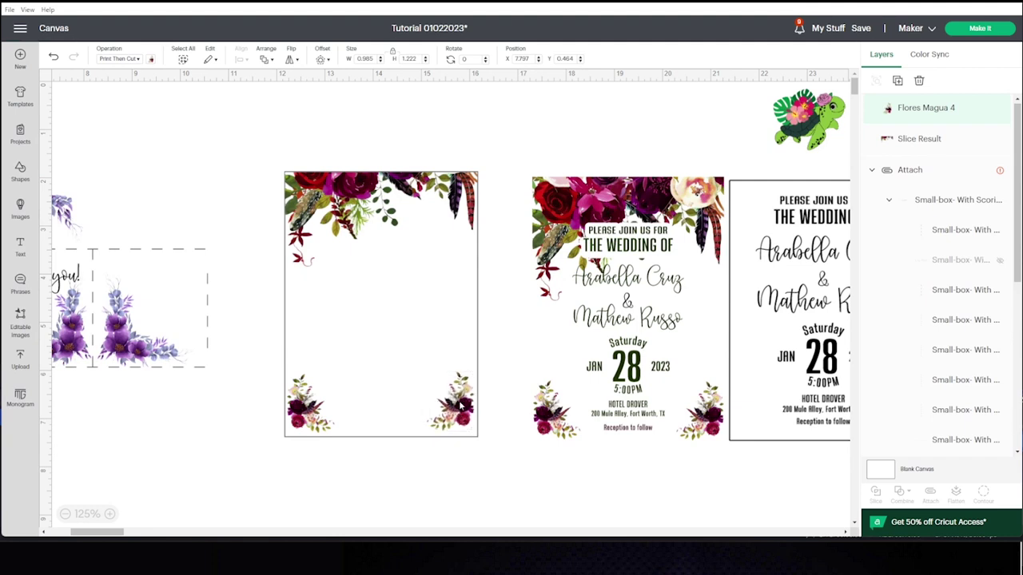
left_click(490, 137)
left_click_drag(460, 404, 458, 408)
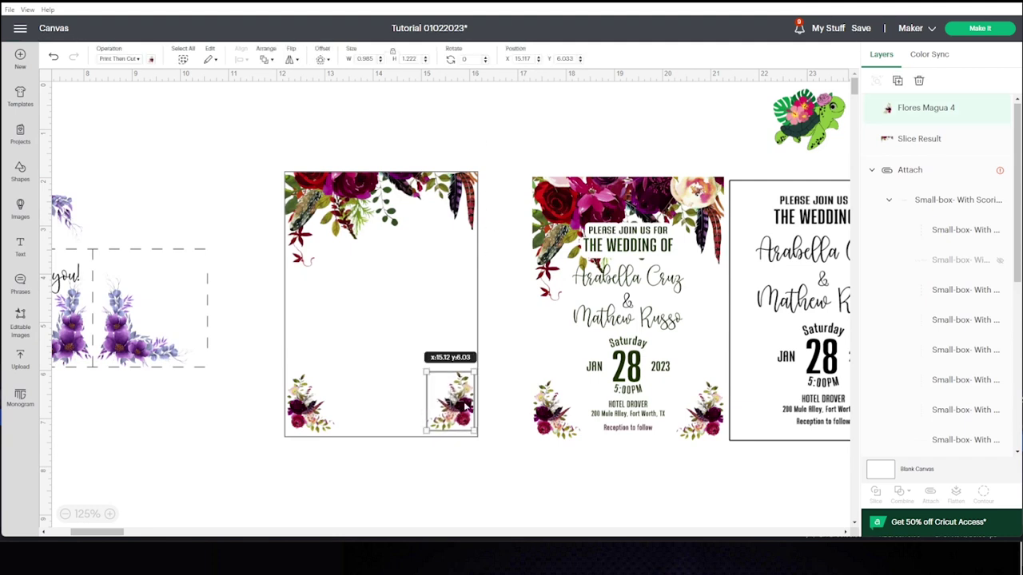
left_click(256, 121)
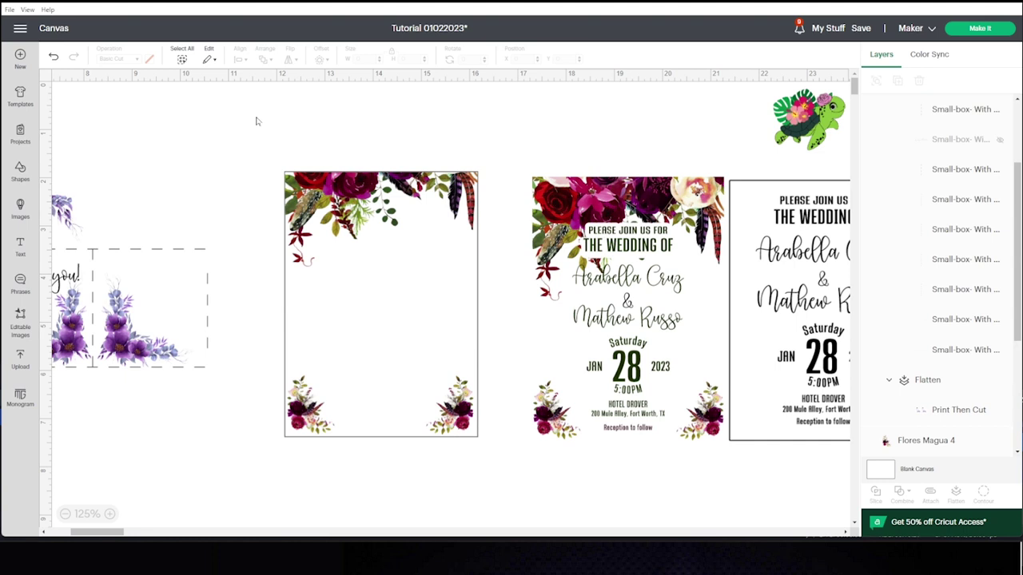
Group the card together with all its flowers.
left_click_drag(273, 149, 496, 467)
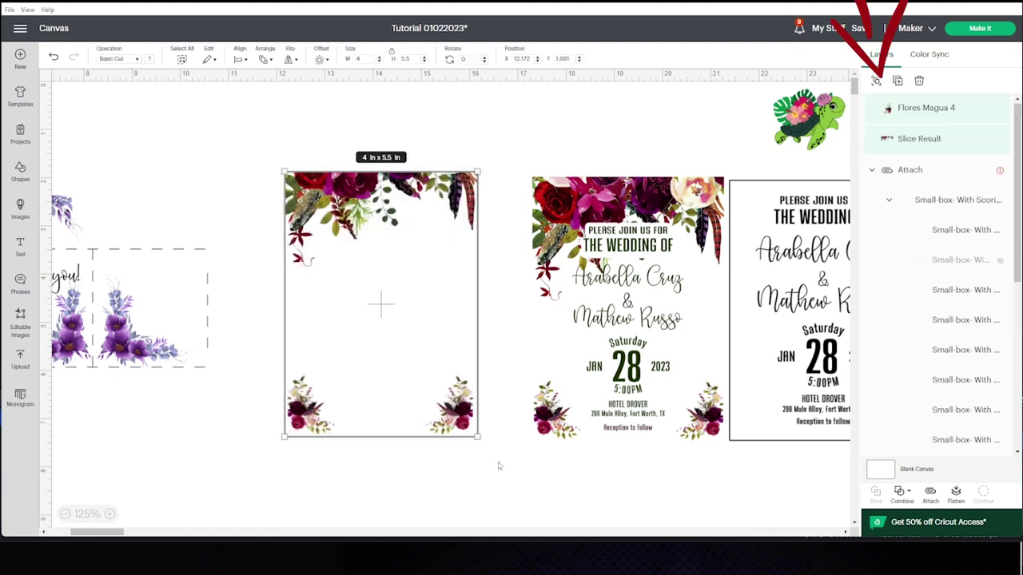
left_click(878, 80)
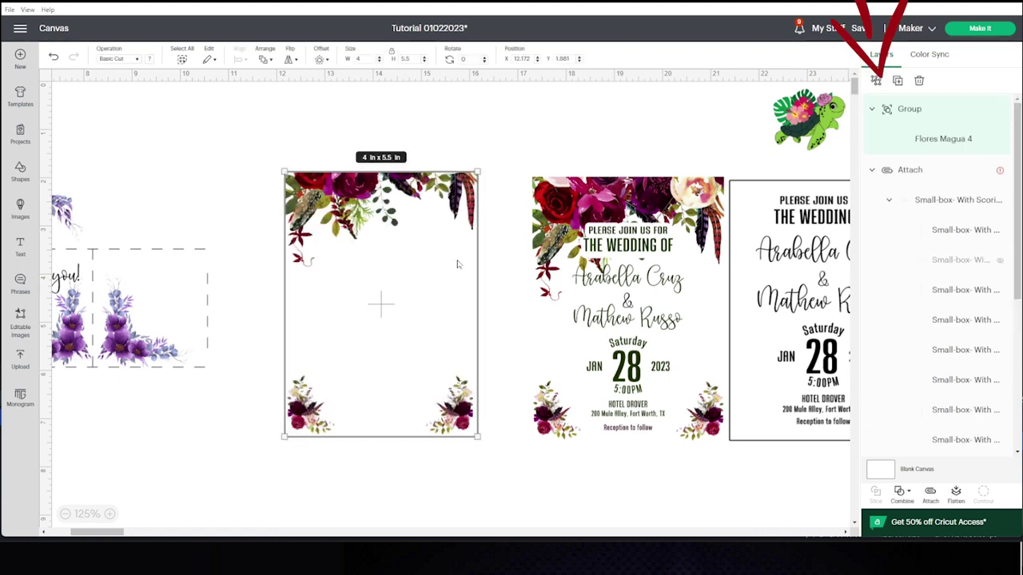
left_click(503, 306)
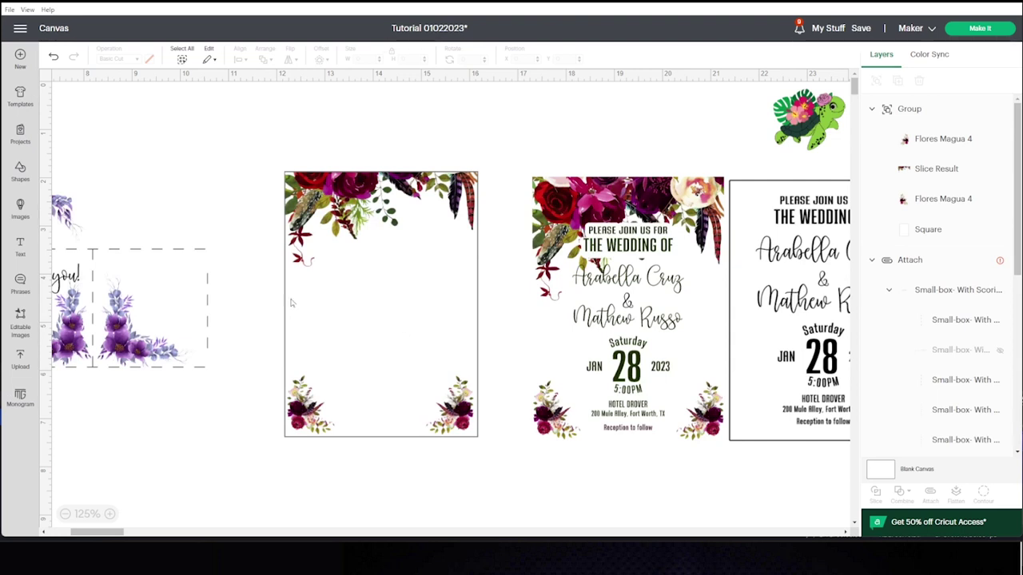
Add a text box and place it on the blank card.
left_click(20, 247)
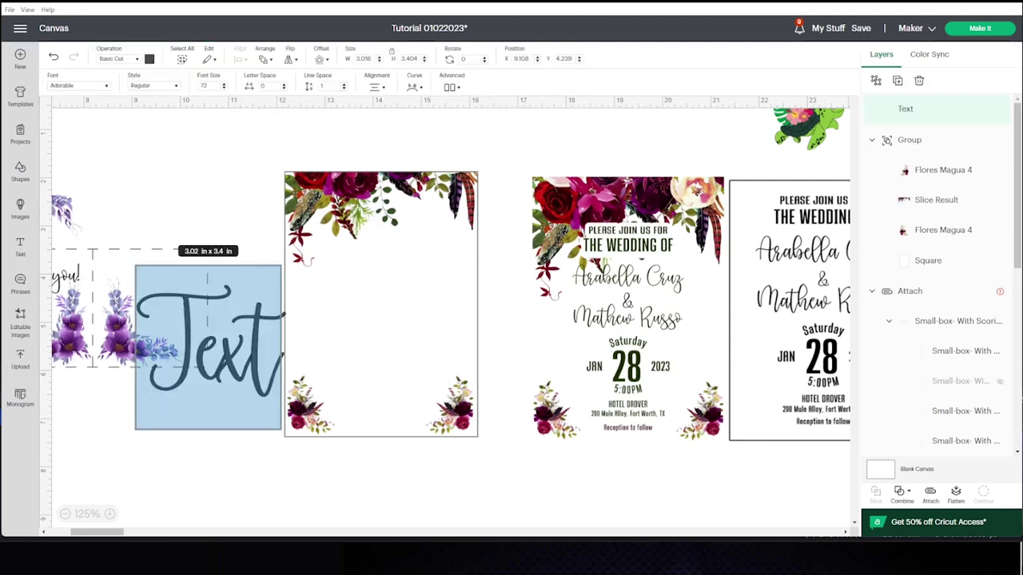
left_click(290, 489)
left_click_drag(247, 362, 407, 340)
left_click_drag(450, 369, 444, 399)
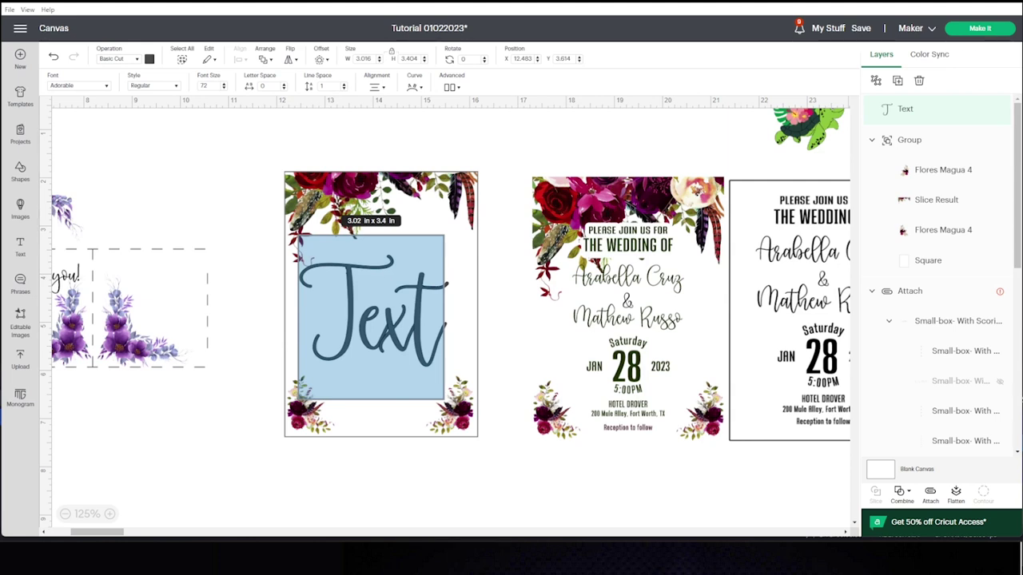
Replace the placeholder with the first partner's full name and shrink it near the card top.
key("BackSpace")
type("a")
key("BackSpace")
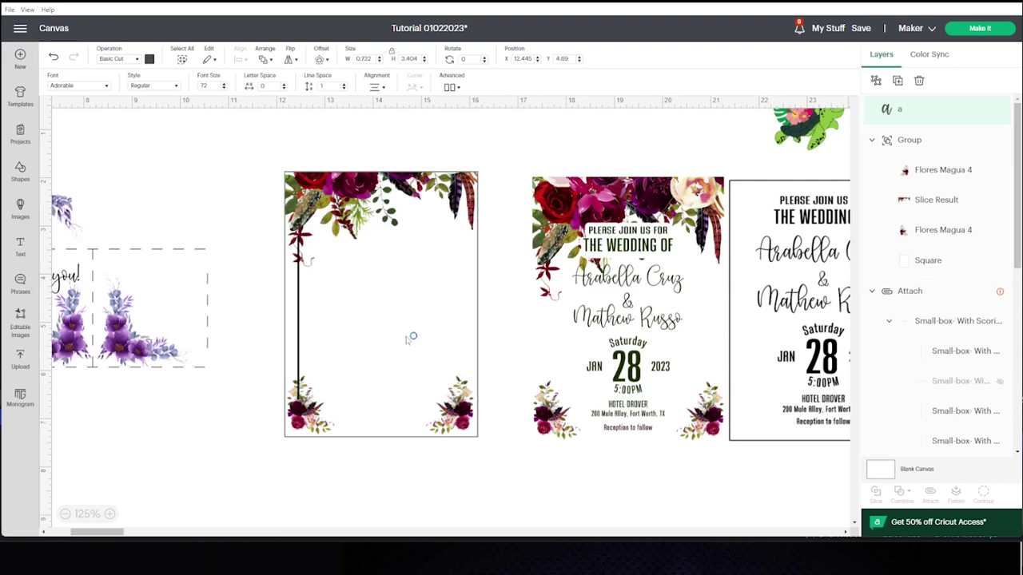
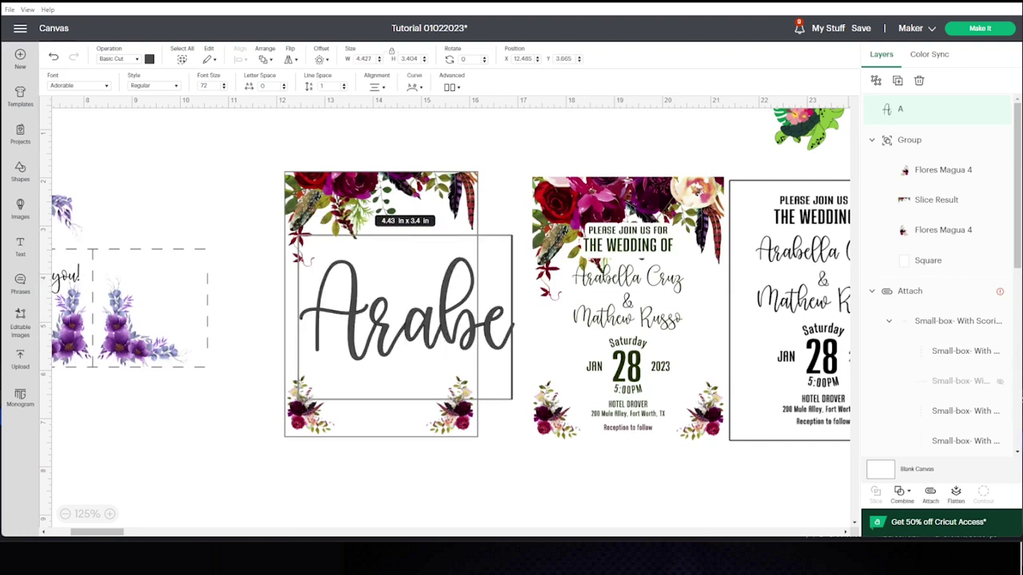
left_click_drag(614, 236, 384, 326)
Duplicate the name into an '&' and a copy retyped as the second partner's name, then add new text.
right_click(388, 306)
left_click(415, 253)
double_click(383, 338)
type("&")
key("ctrl+c")
key("ctrl+v")
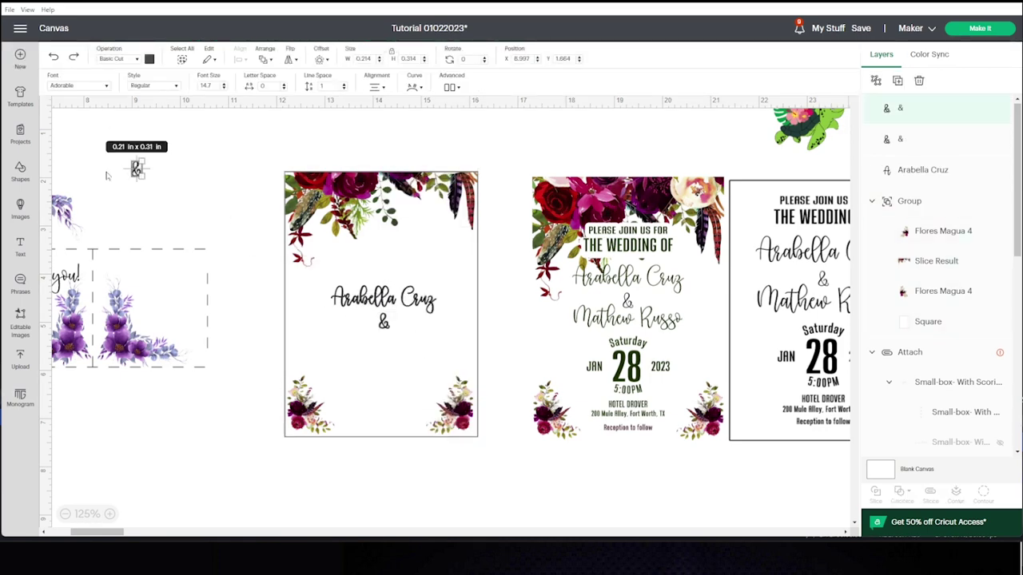
left_click_drag(137, 168, 383, 342)
double_click(384, 357)
left_click(422, 147)
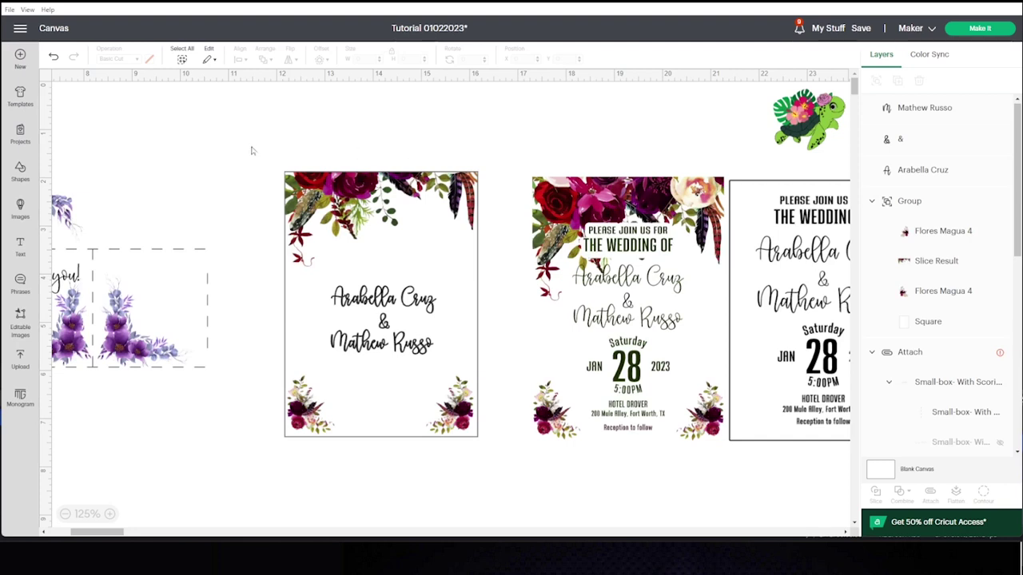
left_click(20, 246)
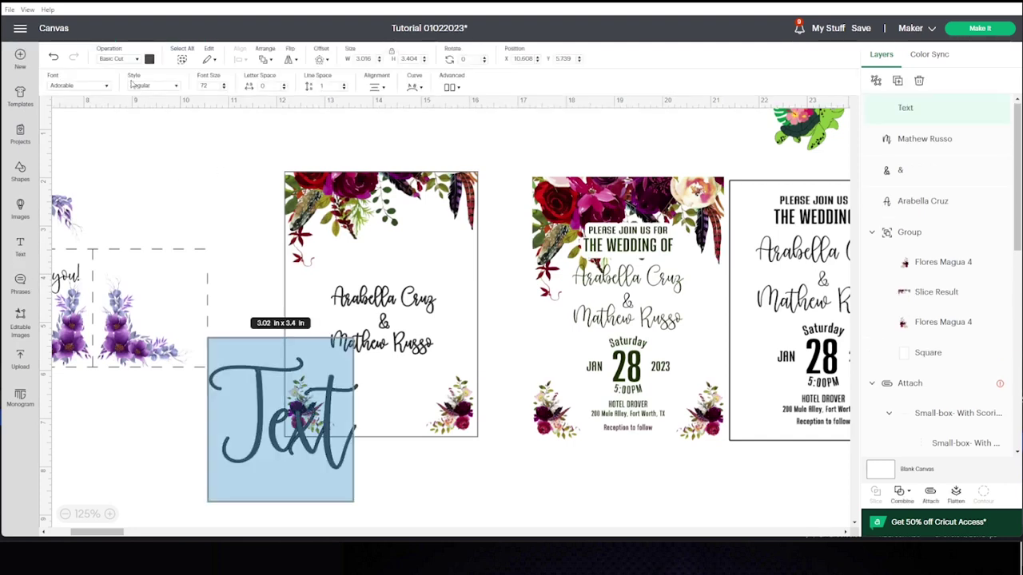
Set the new text's font to Mistari Sans.
left_click(87, 85)
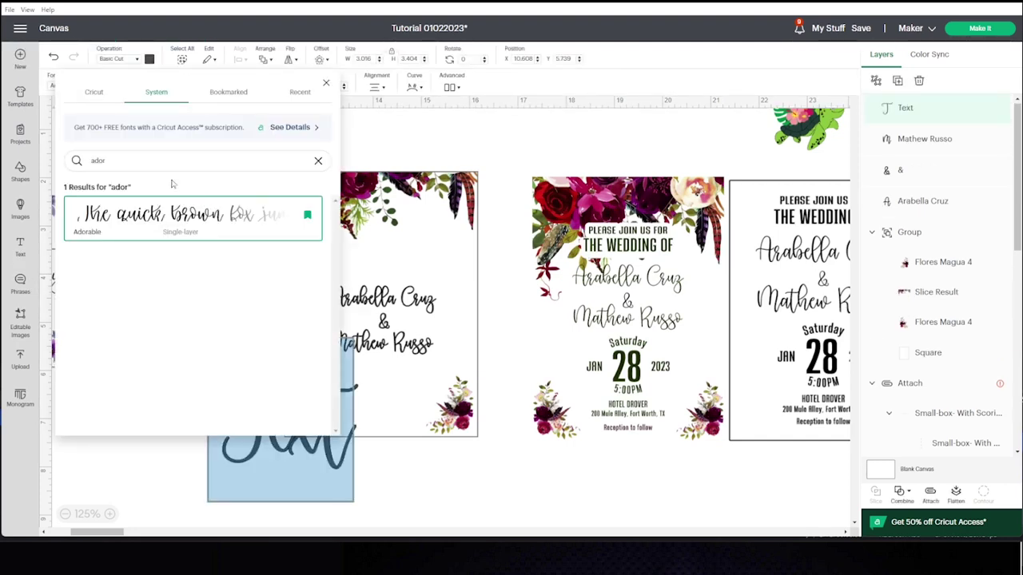
left_click_drag(133, 162, 88, 162)
type("mili")
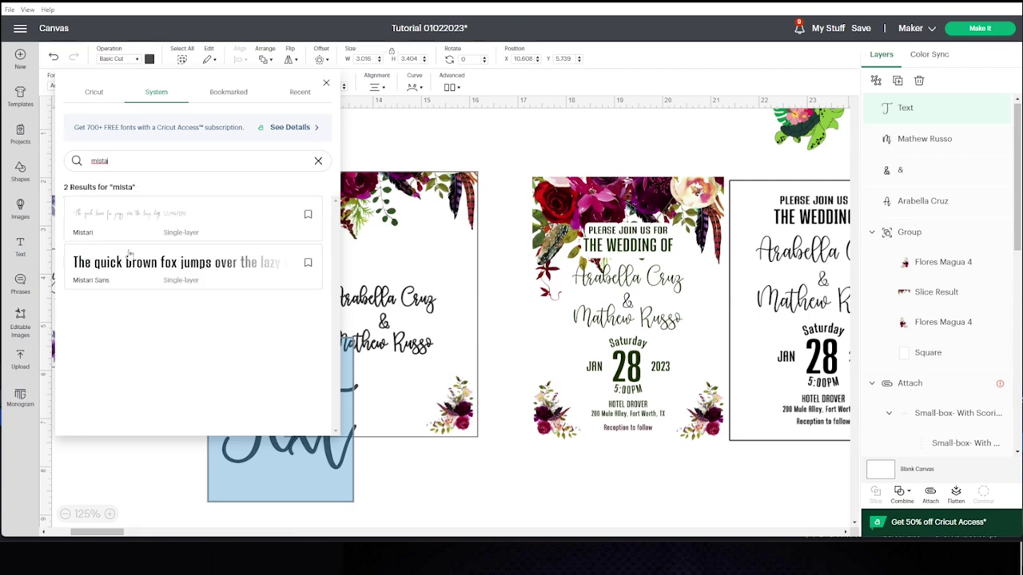
left_click(141, 279)
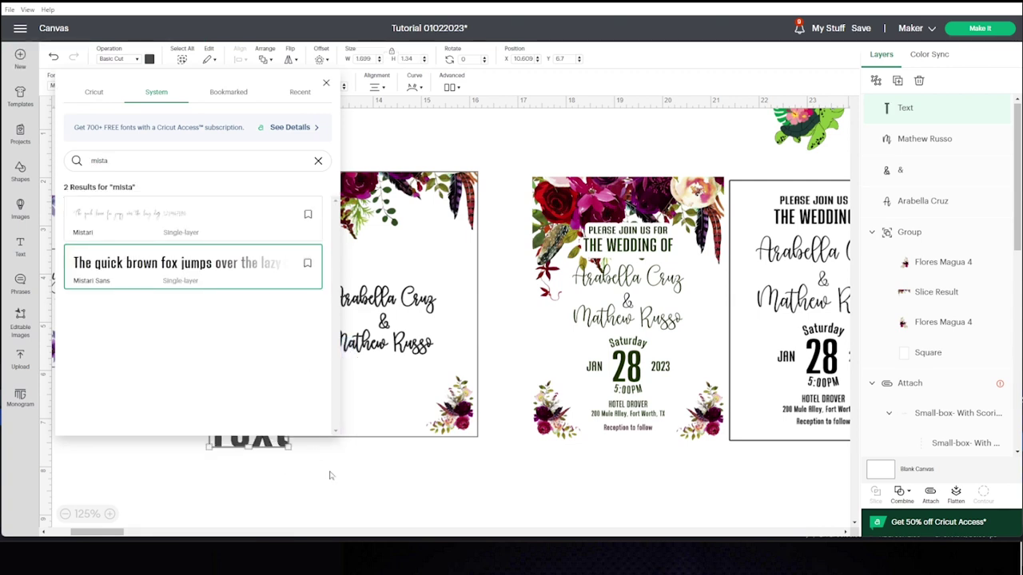
left_click(293, 469)
Move the Mistari Sans text onto the left card near the top, under the flowers.
left_click_drag(270, 444, 382, 253)
left_click_drag(432, 276, 390, 255)
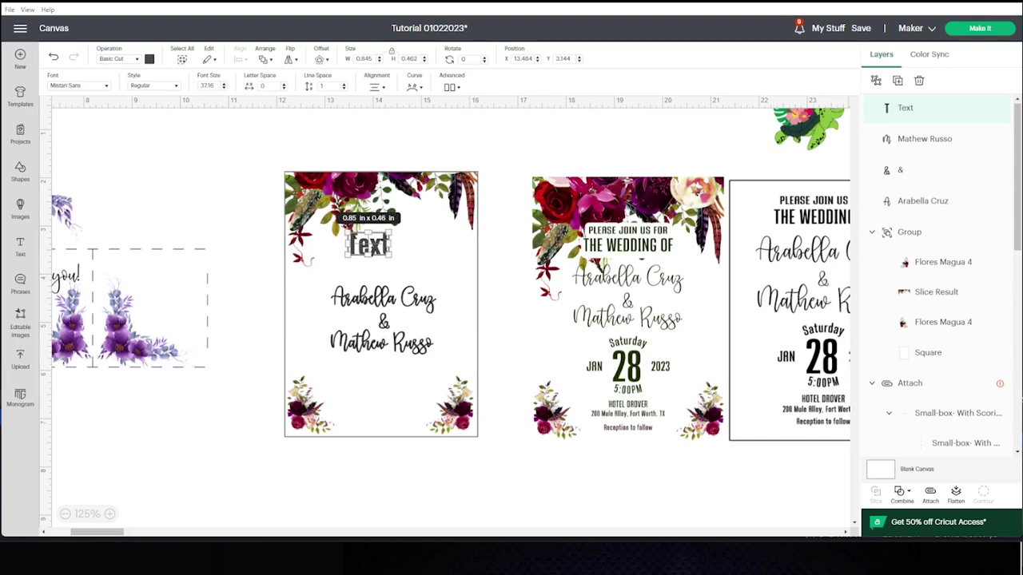
left_click(381, 135)
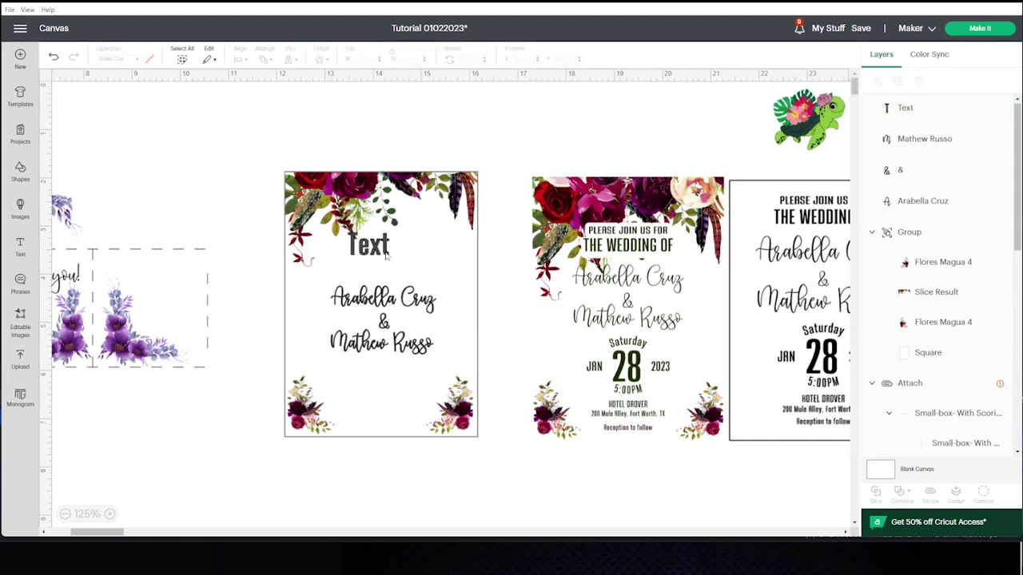
left_click_drag(381, 249, 389, 260)
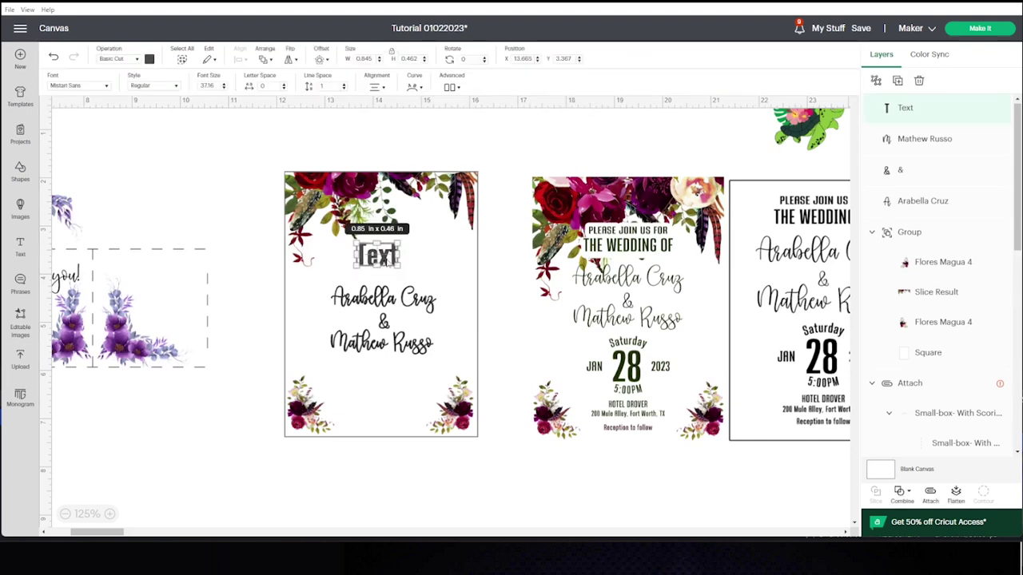
Retype it as 'PLEASE JOIN US FOR' and shrink it to about 1.18 in wide.
double_click(378, 256)
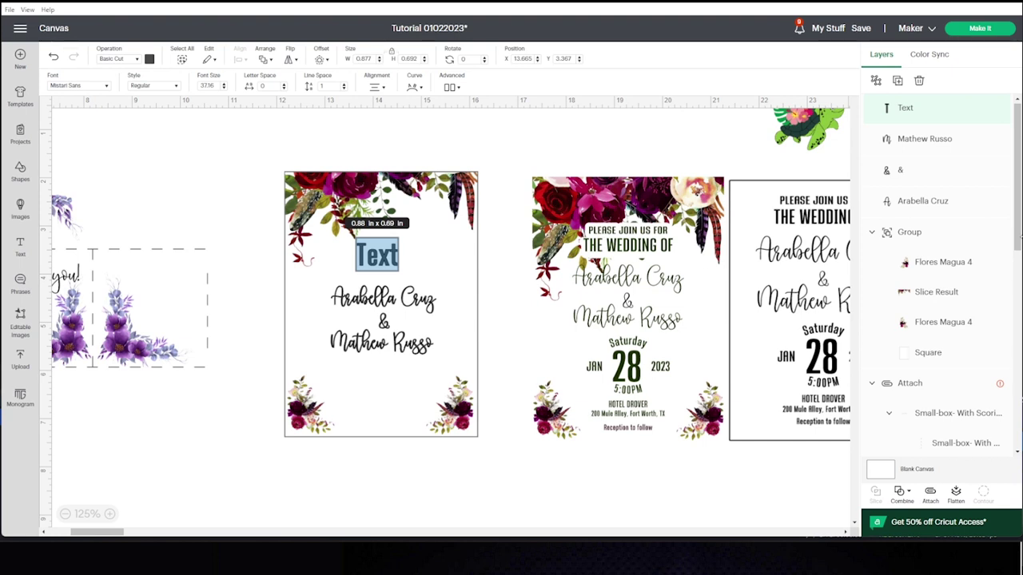
type("Pleas")
key("ctrl+a")
type("PLEASE JOIN US FOR")
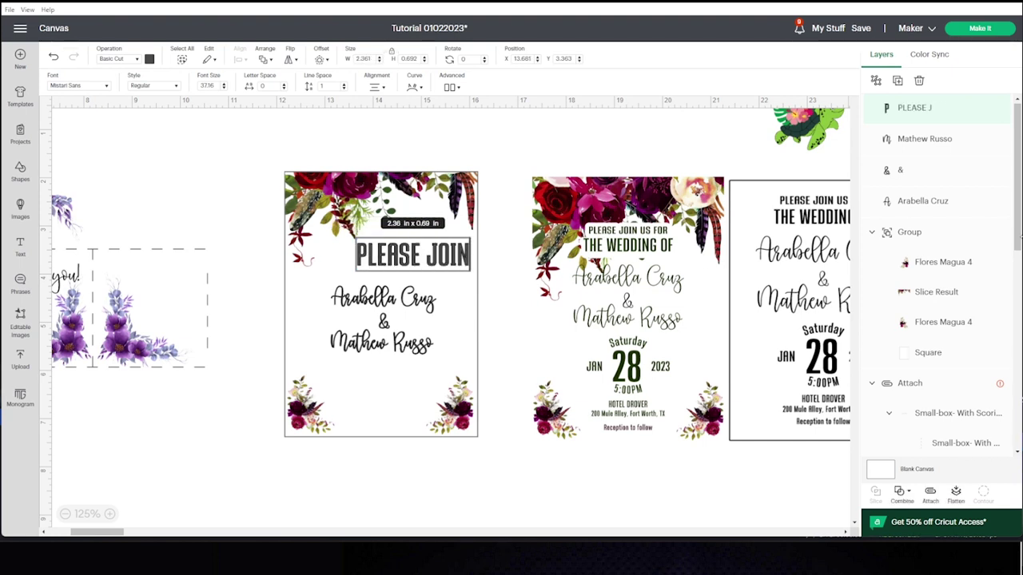
left_click_drag(542, 266, 404, 248)
key("Right")
key("Right")
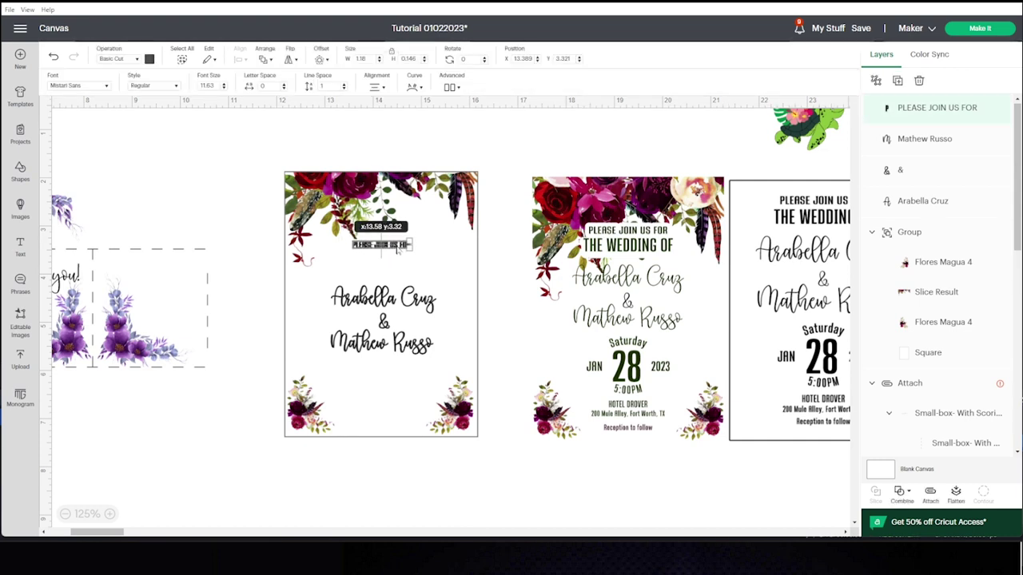
left_click(510, 156)
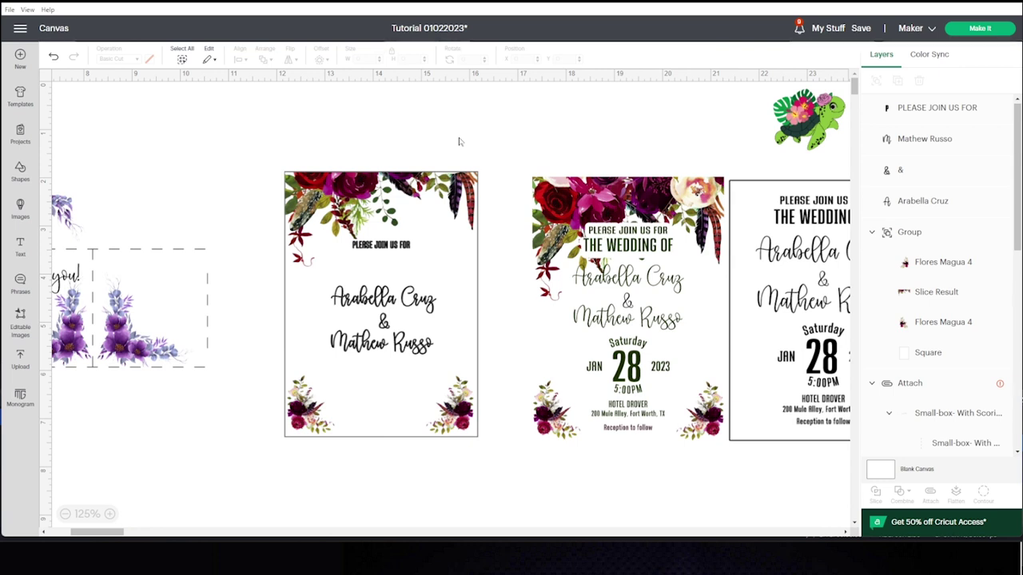
Duplicate the line below itself, retype it as 'THE WEDDING OF' and resize it.
right_click(392, 248)
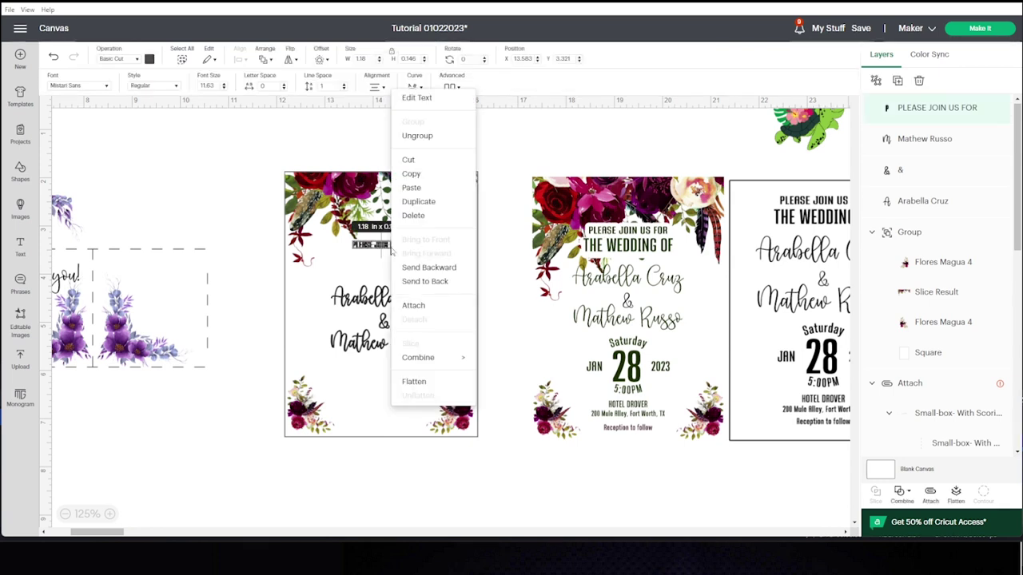
left_click(435, 202)
left_click_drag(200, 204, 398, 261)
left_click(442, 214)
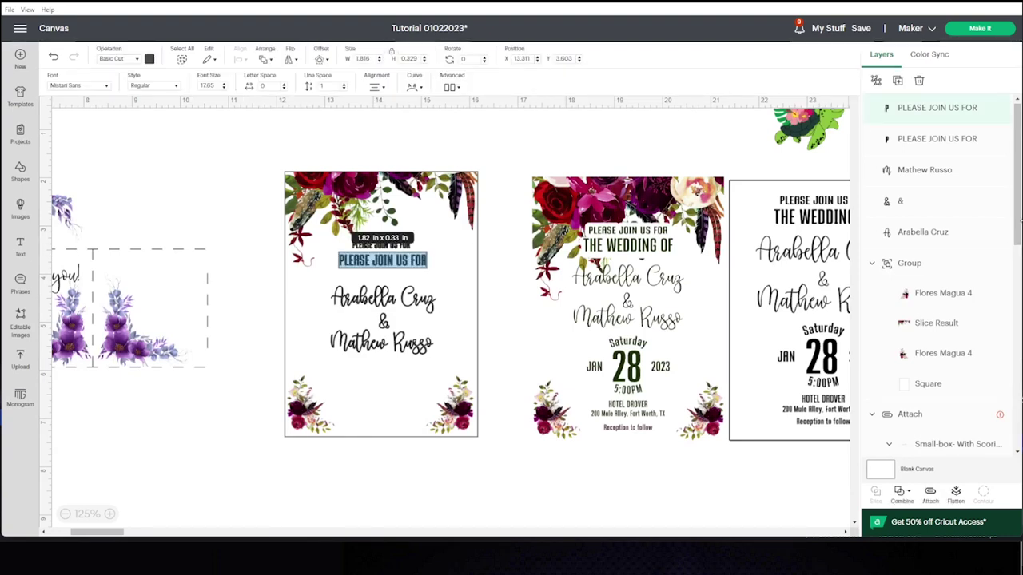
type("T")
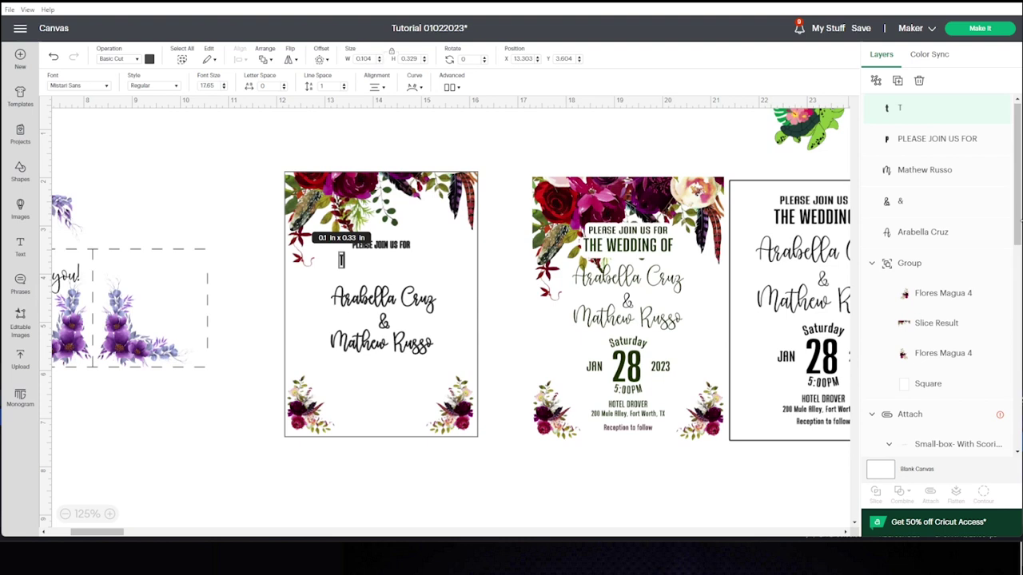
type("HE WEDDING OF")
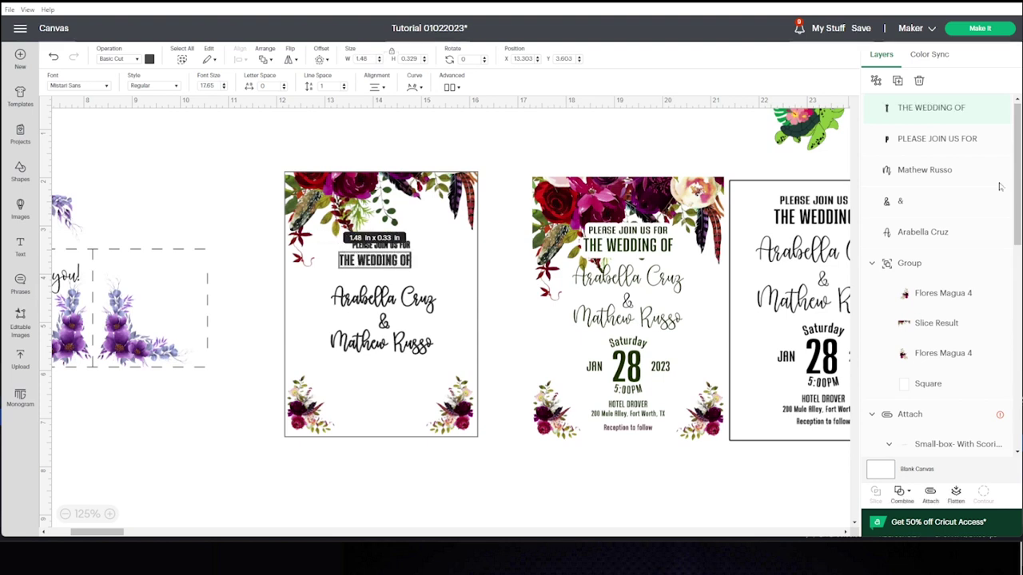
mouse_move(407, 261)
left_mouse_down()
mouse_move(432, 272)
mouse_move(403, 270)
left_mouse_up()
left_click(412, 307)
Shift the top flowers and both heading lines slightly down, then add a new text box.
left_click(438, 116)
left_click_drag(274, 153, 440, 247)
left_click_drag(432, 234, 429, 243)
left_click(462, 142)
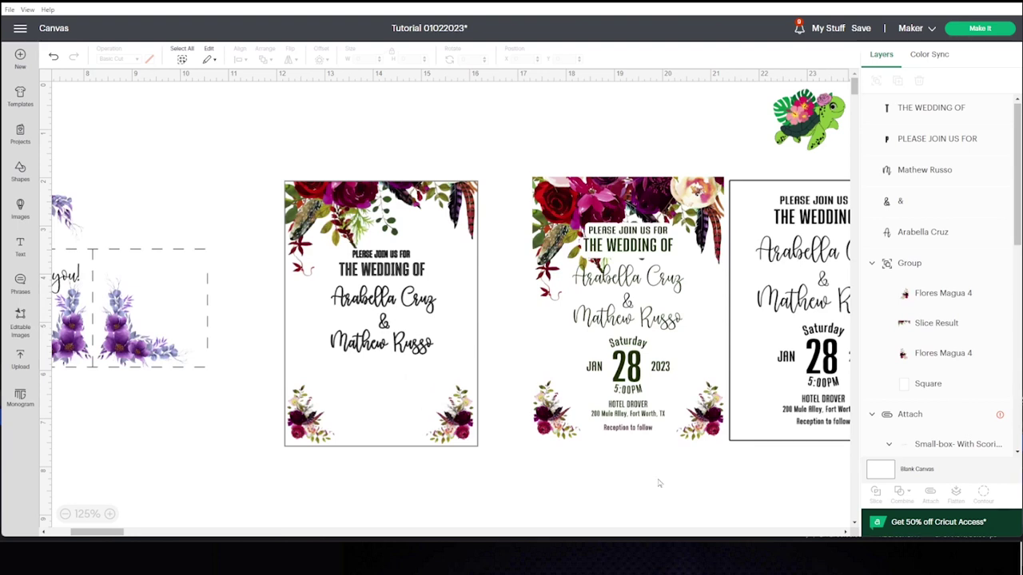
left_click(639, 415)
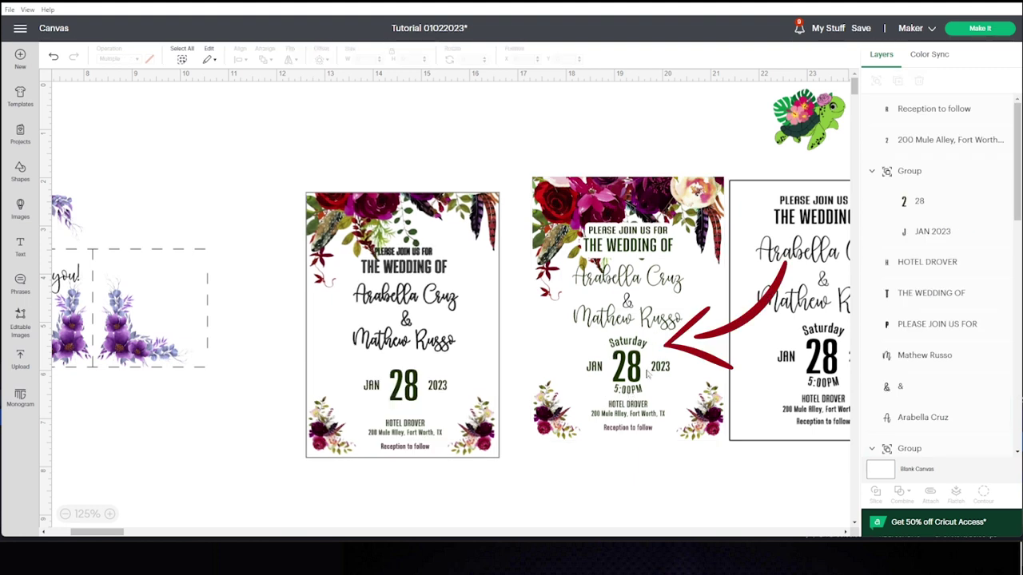
left_click(20, 248)
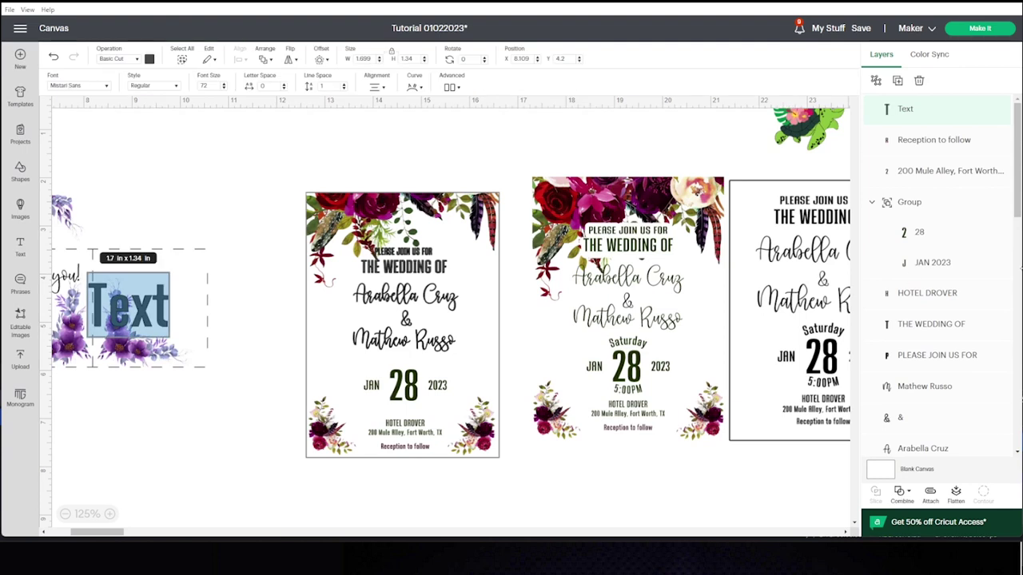
Add 'SATURDAY' above the date and curve it into an arch.
type("SA")
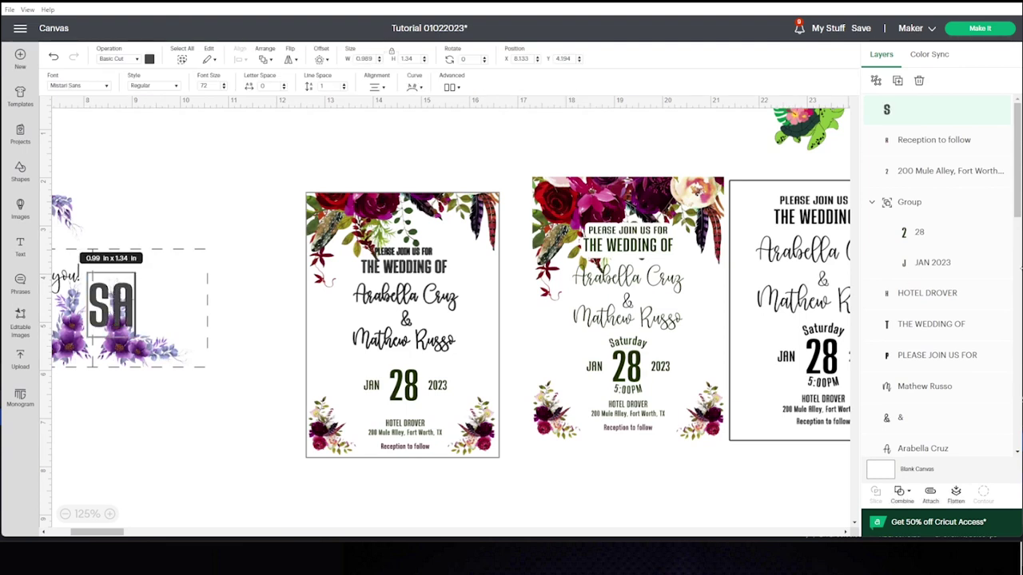
type("TURDAY")
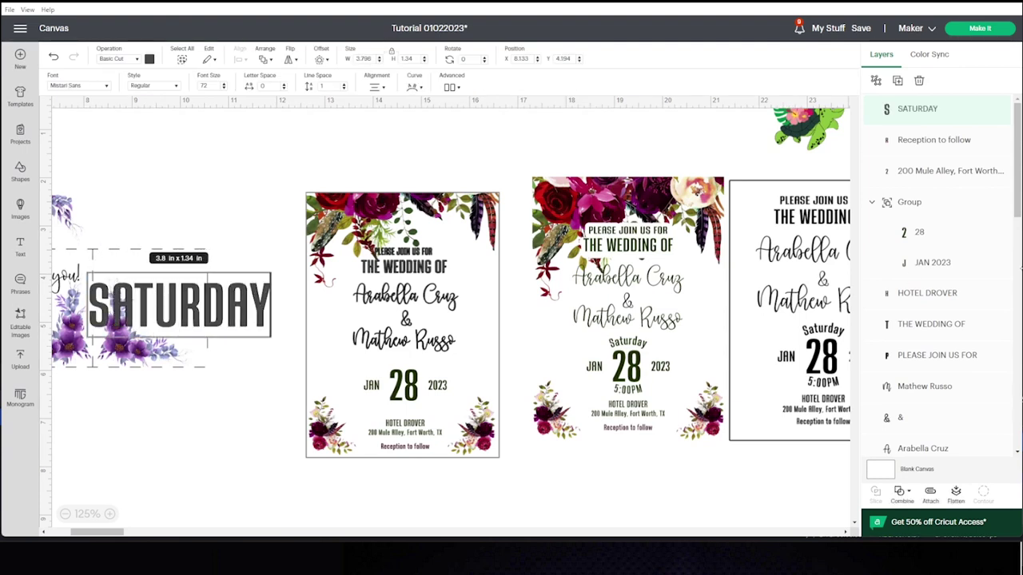
left_click(251, 151)
left_click_drag(260, 304, 427, 363)
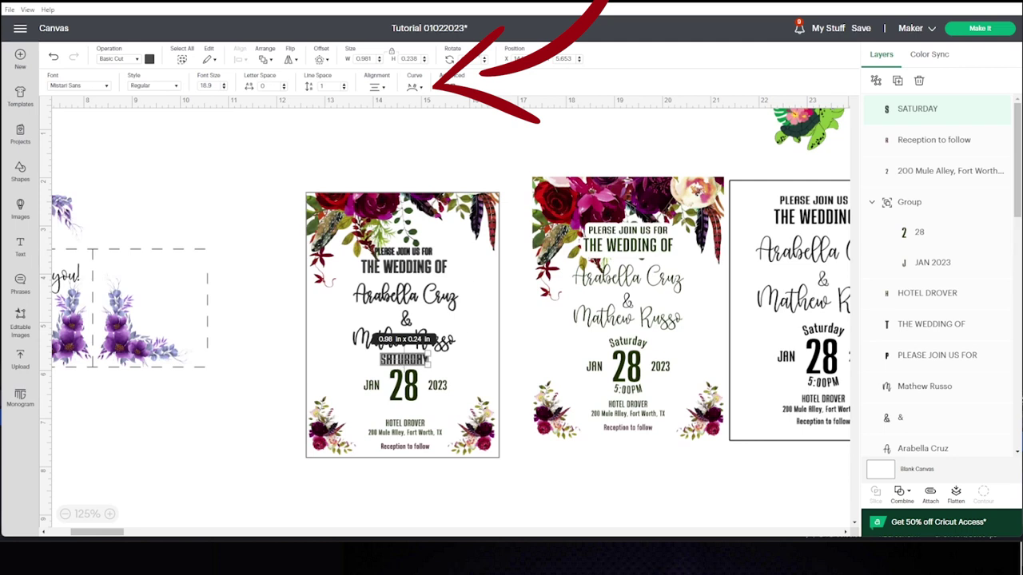
left_click(417, 88)
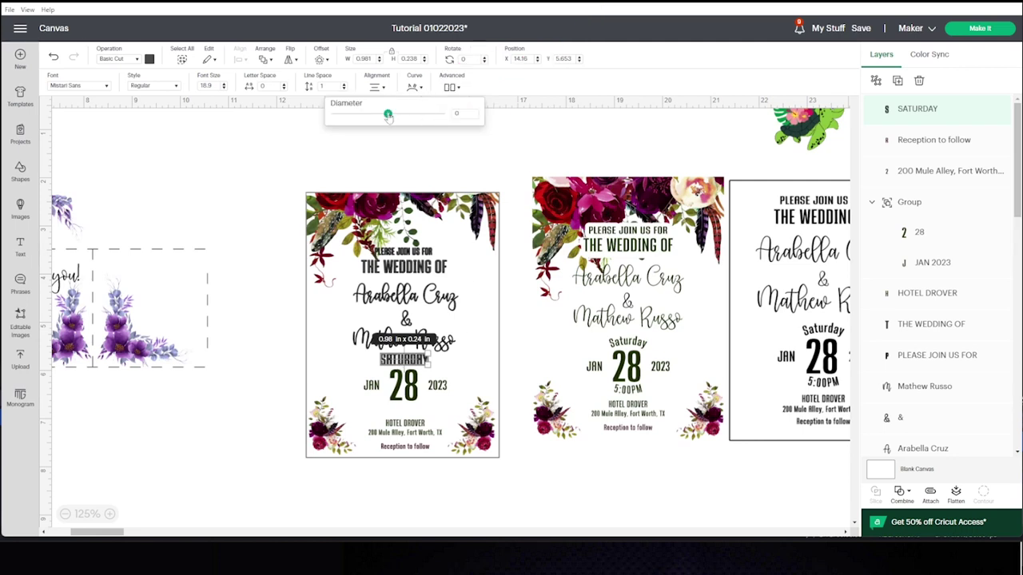
left_click_drag(389, 116, 418, 117)
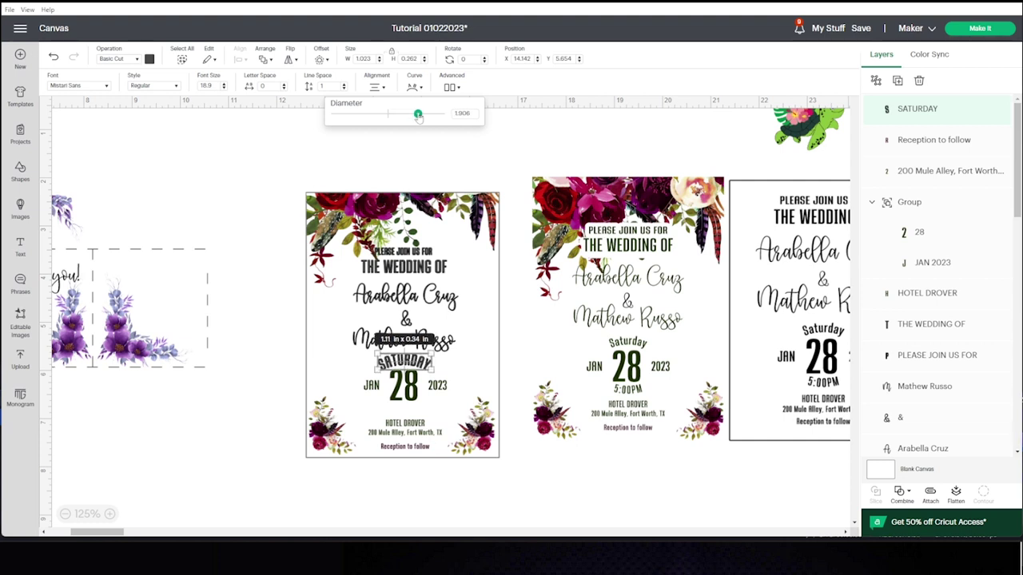
left_click(498, 157)
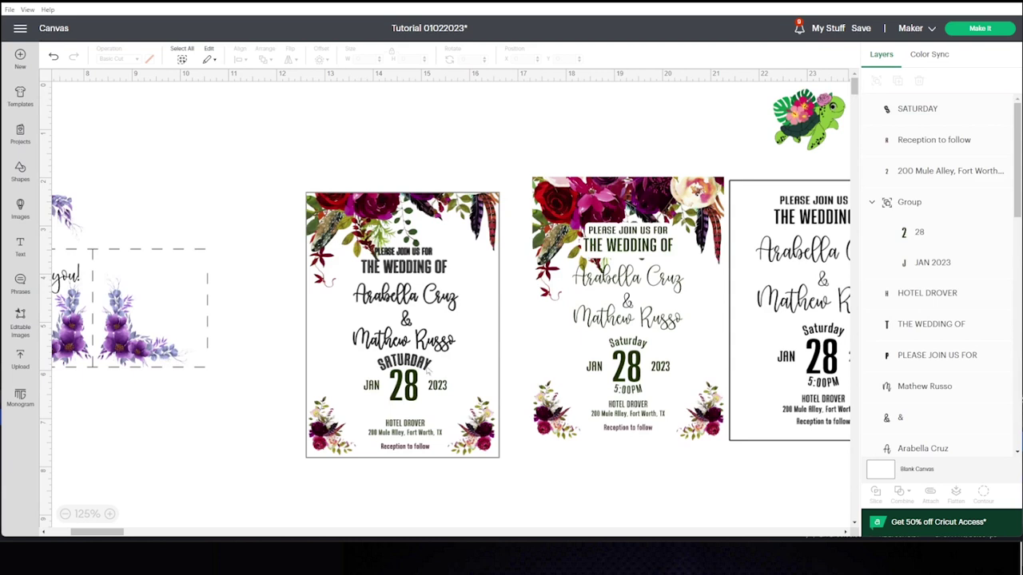
Retype the curved word in lowercase as 'Saturday'.
left_click(426, 369)
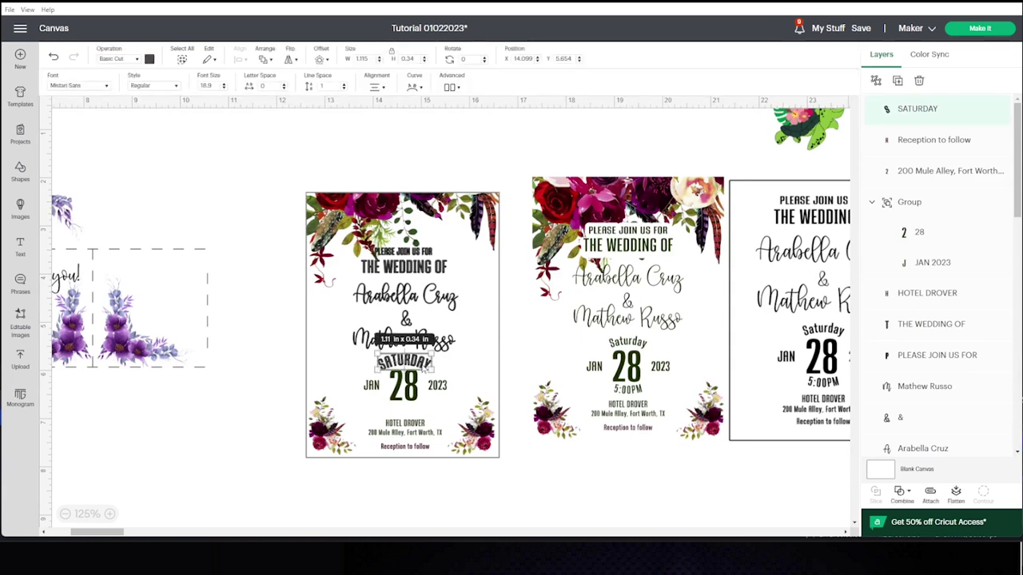
double_click(404, 362)
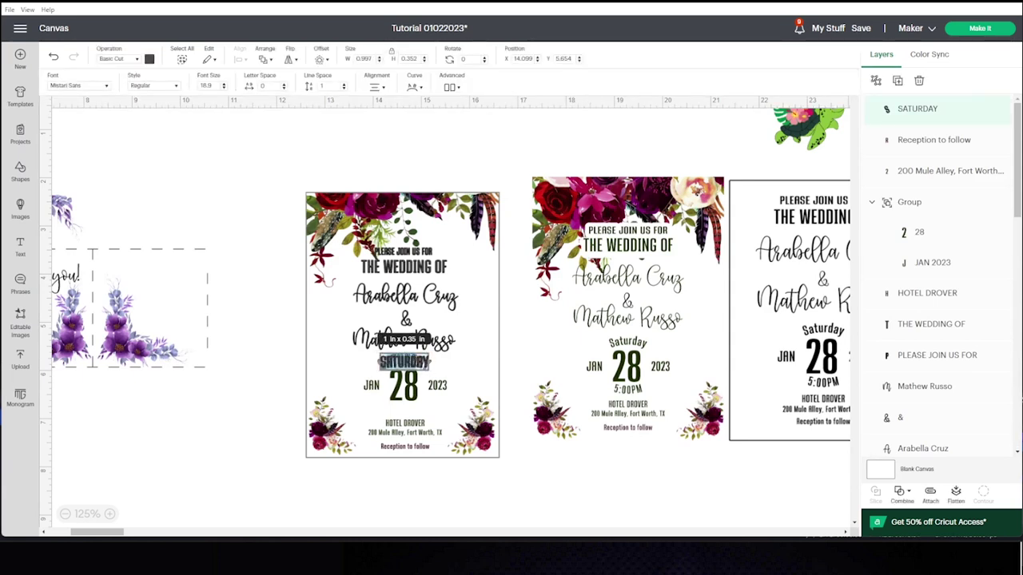
type("Saturday")
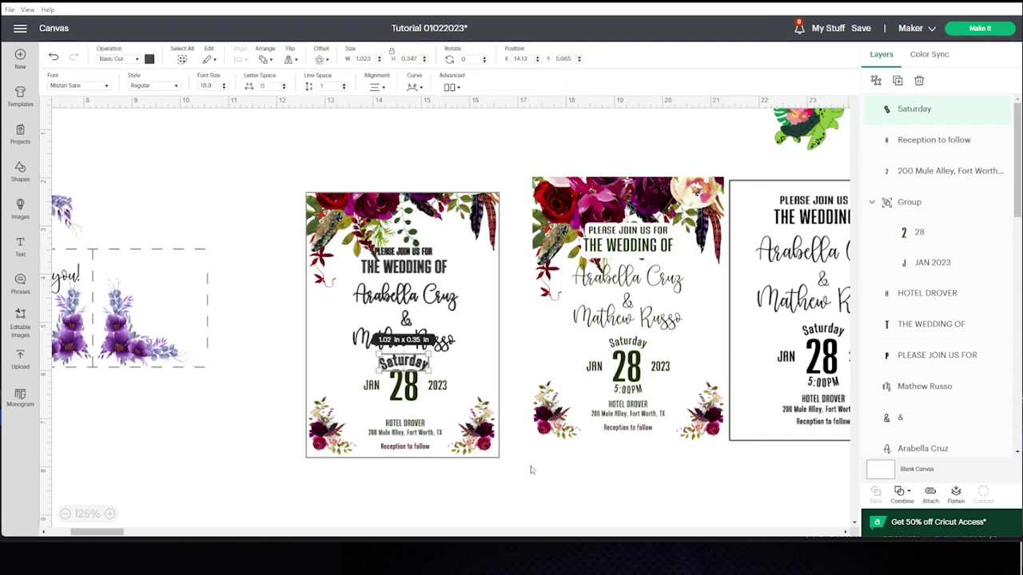
left_click(520, 265)
Duplicate it below the date as '5:00pm', curved the opposite way to Saturday.
left_click(419, 364)
right_click(419, 361)
left_click(447, 318)
left_click_drag(98, 112, 407, 409)
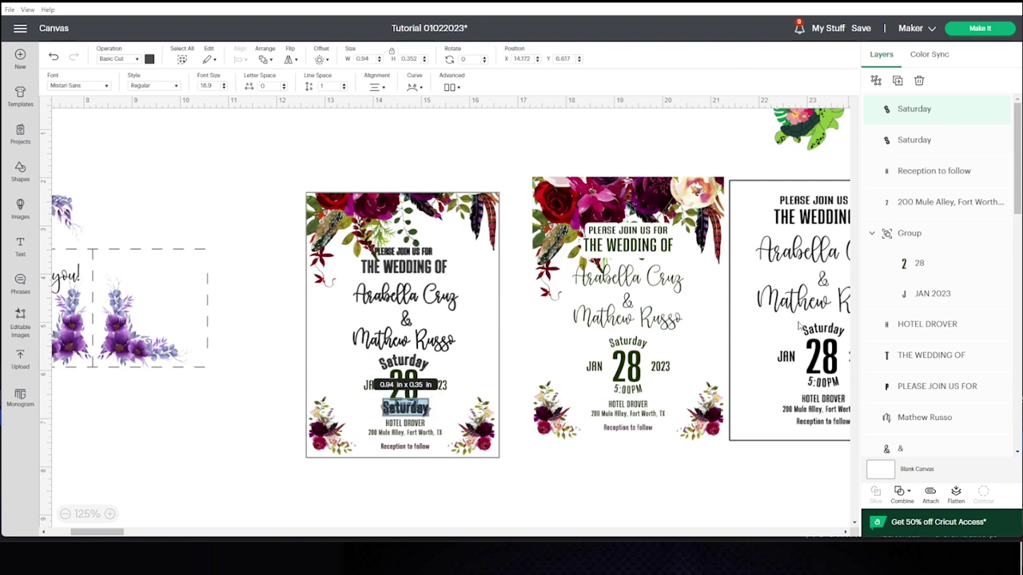
type("5:00pm")
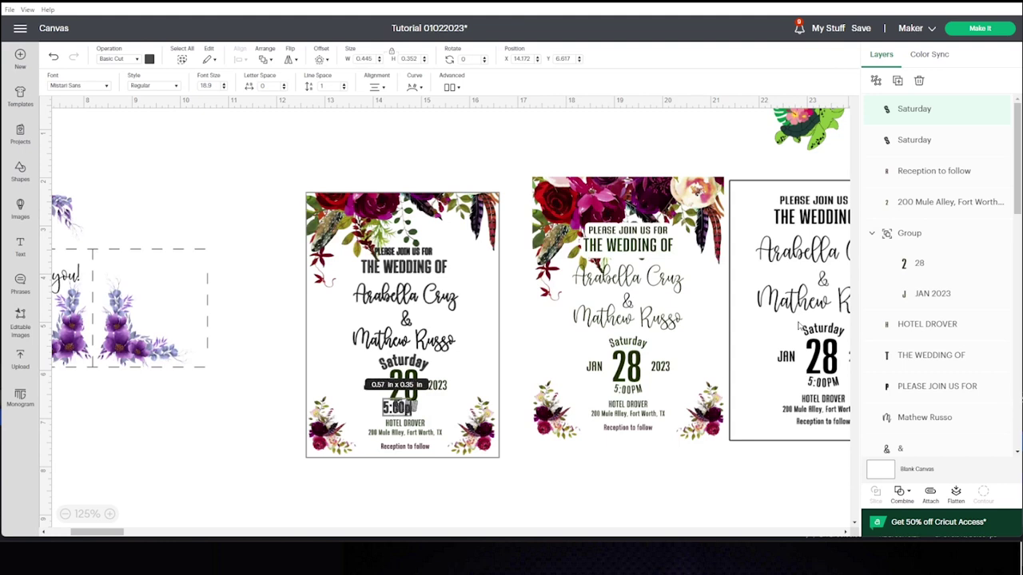
left_click(525, 498)
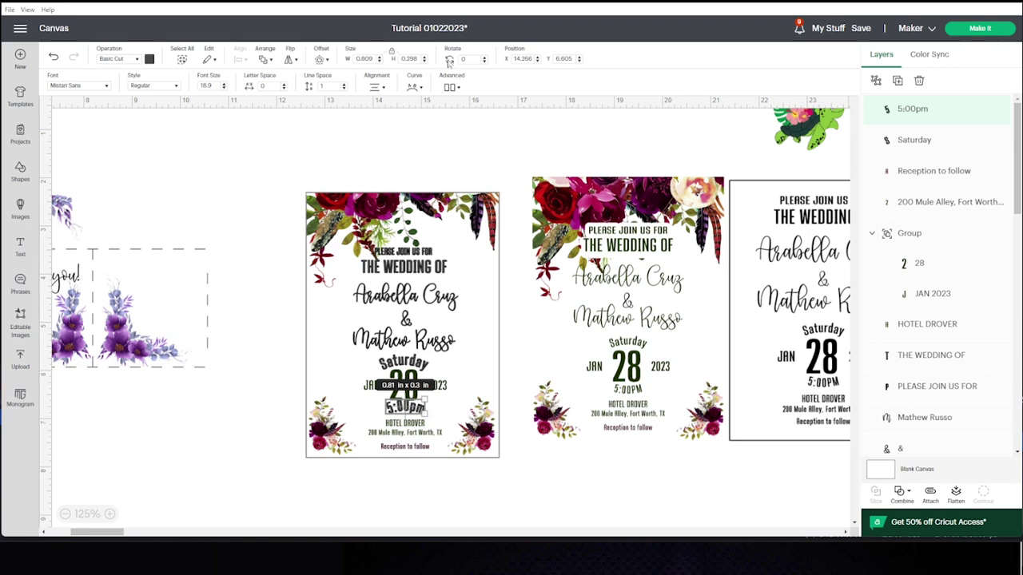
left_click(416, 88)
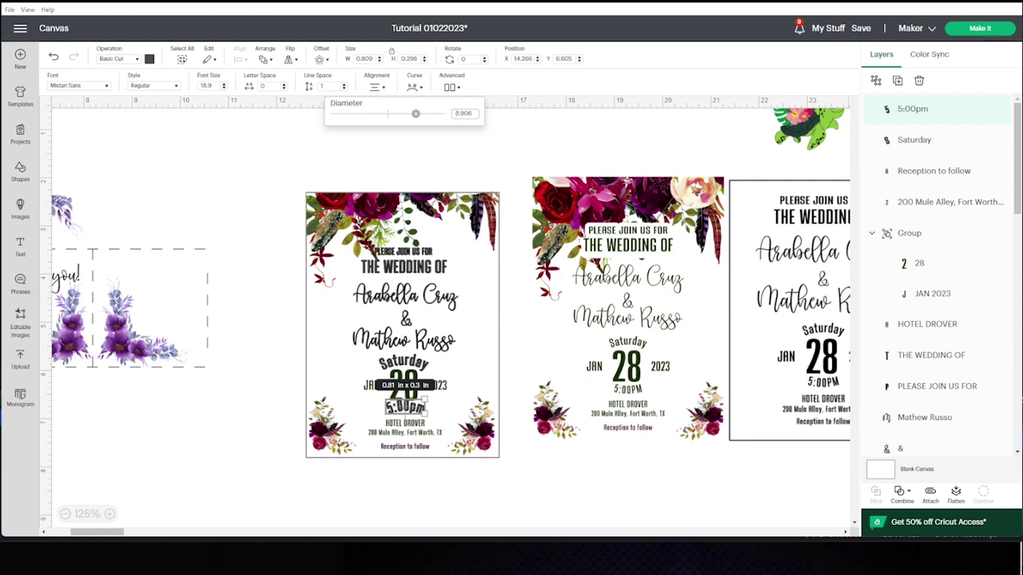
left_click_drag(416, 114, 359, 114)
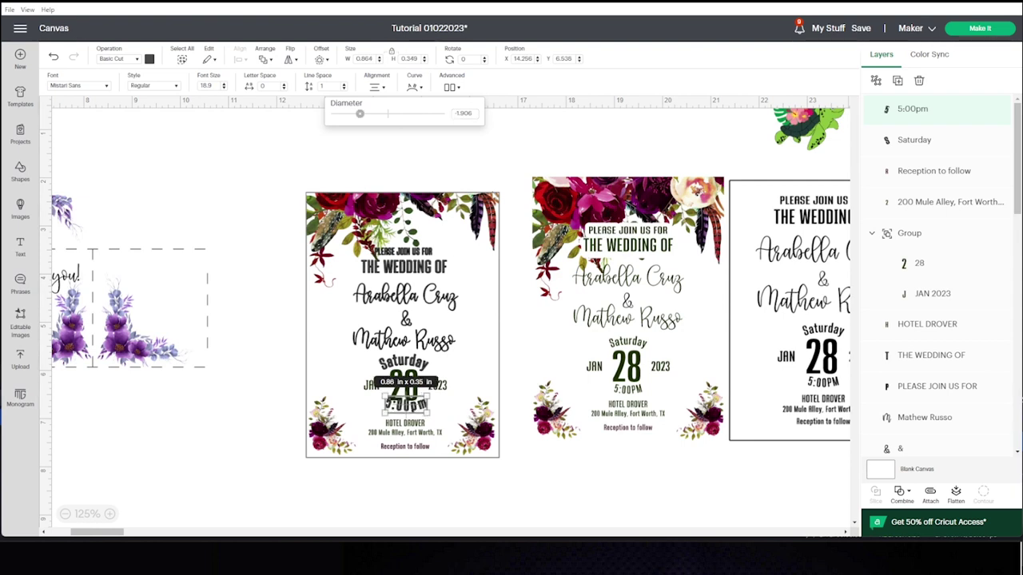
left_click_drag(406, 404, 406, 410)
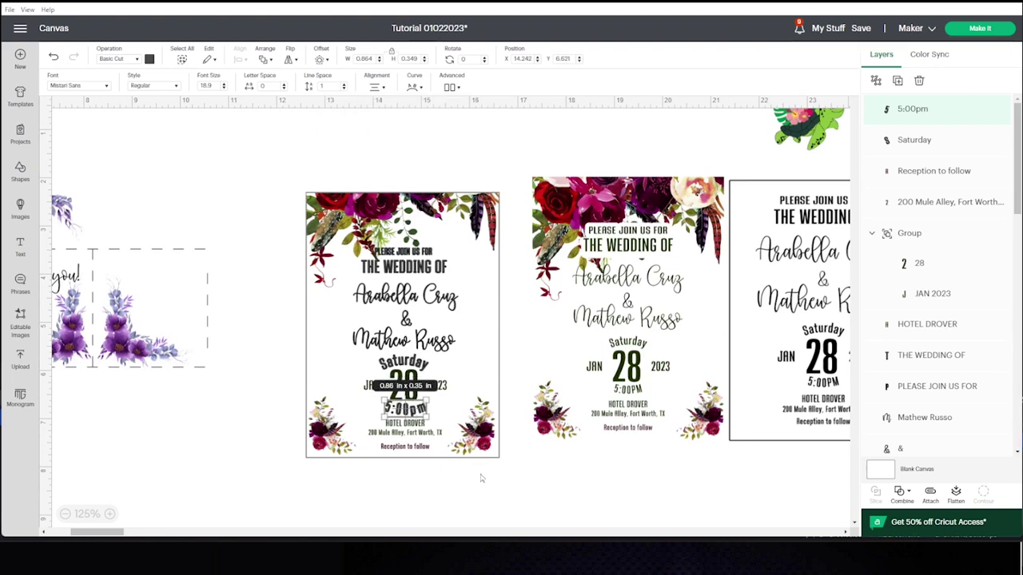
left_click(536, 517)
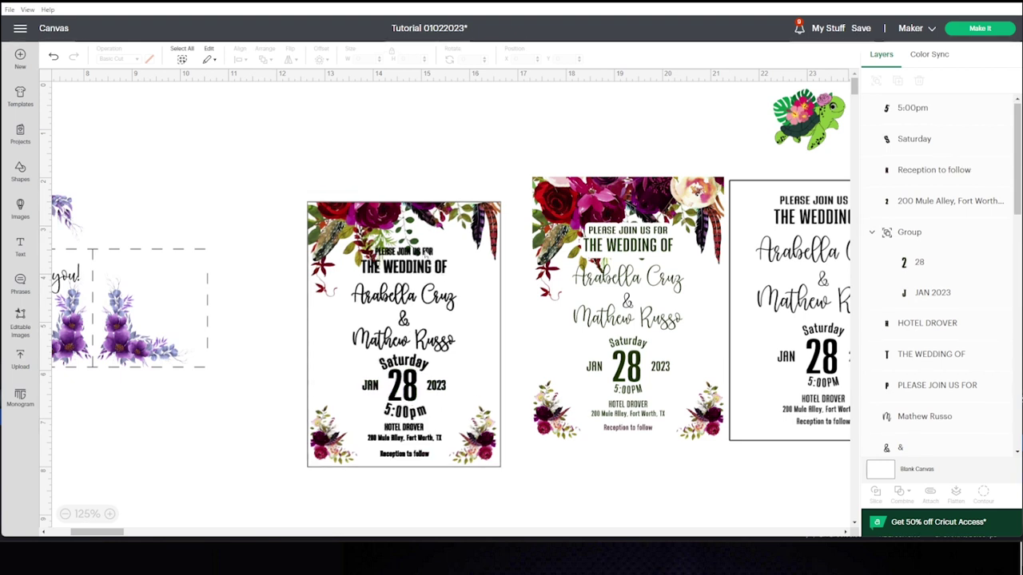
Add a white offset backing behind 'PLEASE JOIN US FOR'.
left_click(414, 251)
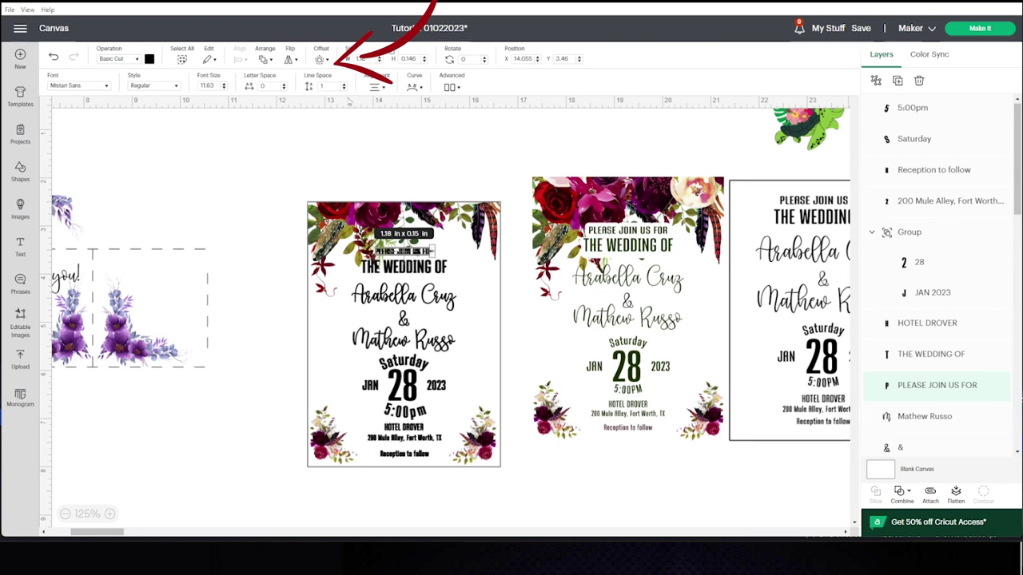
left_click(321, 60)
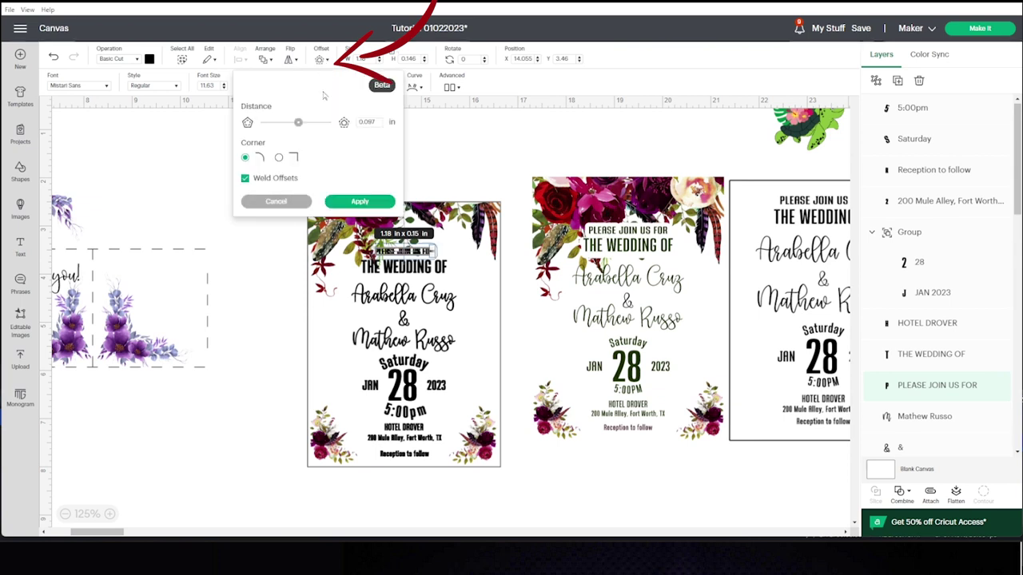
left_click(359, 203)
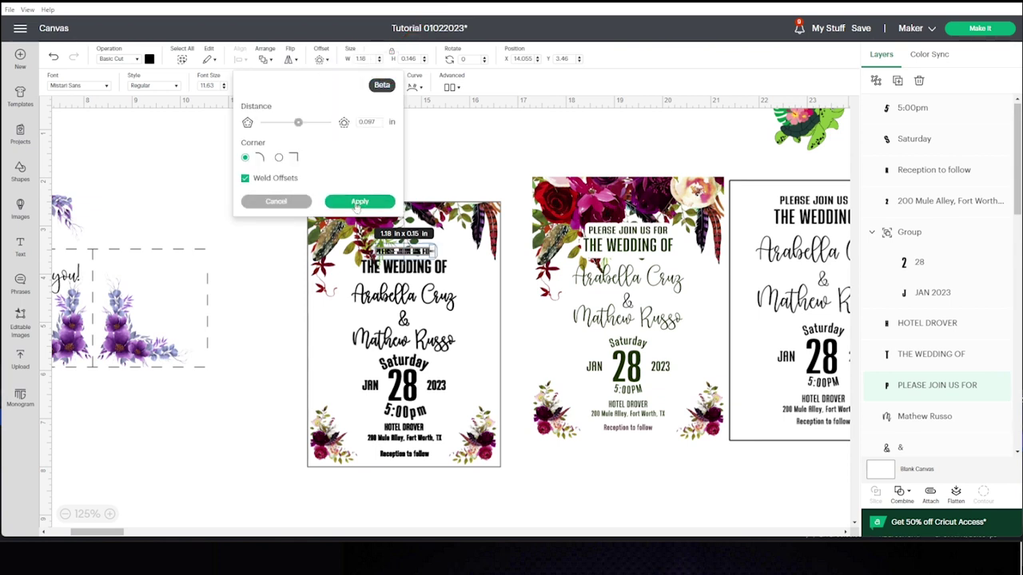
left_click(149, 59)
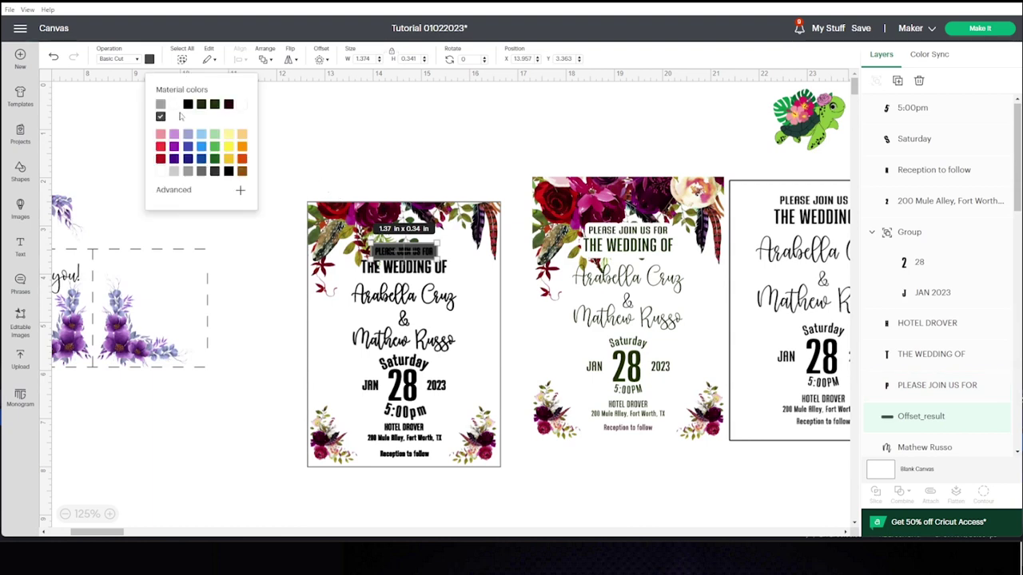
Add a white offset backing behind 'THE WEDDING OF'.
left_click(419, 274)
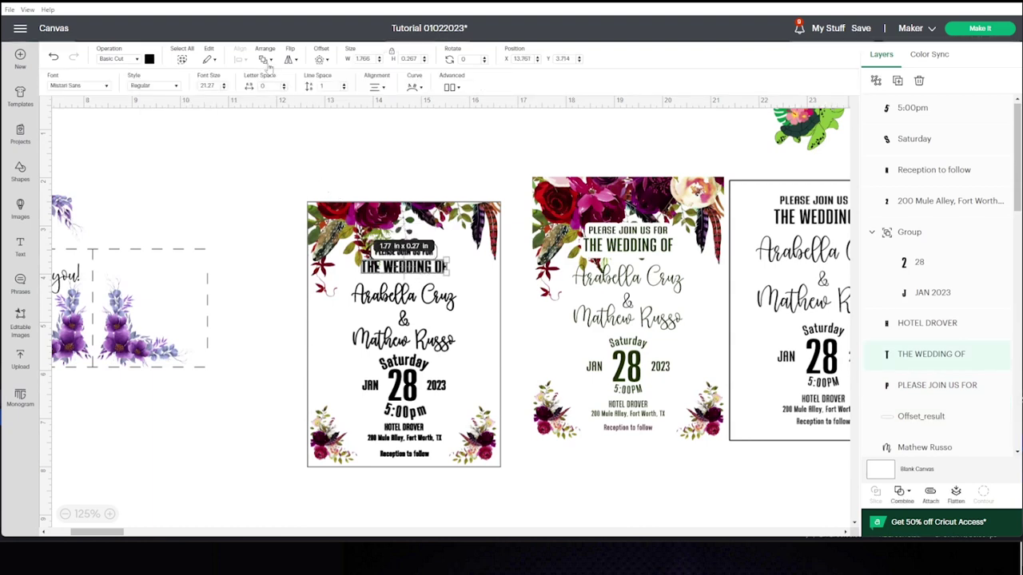
left_click(320, 60)
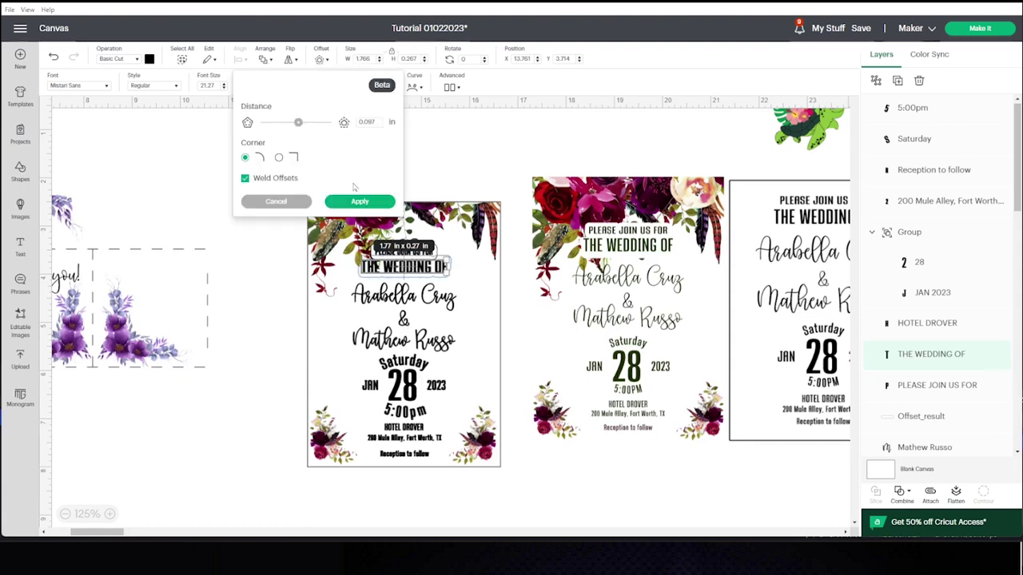
left_click(359, 200)
left_click(149, 60)
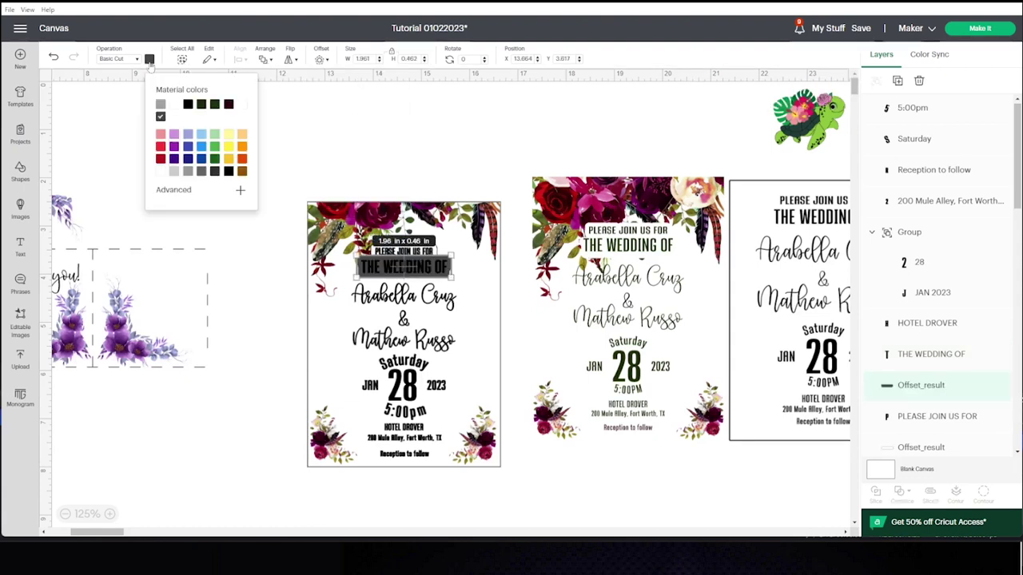
left_click(470, 134)
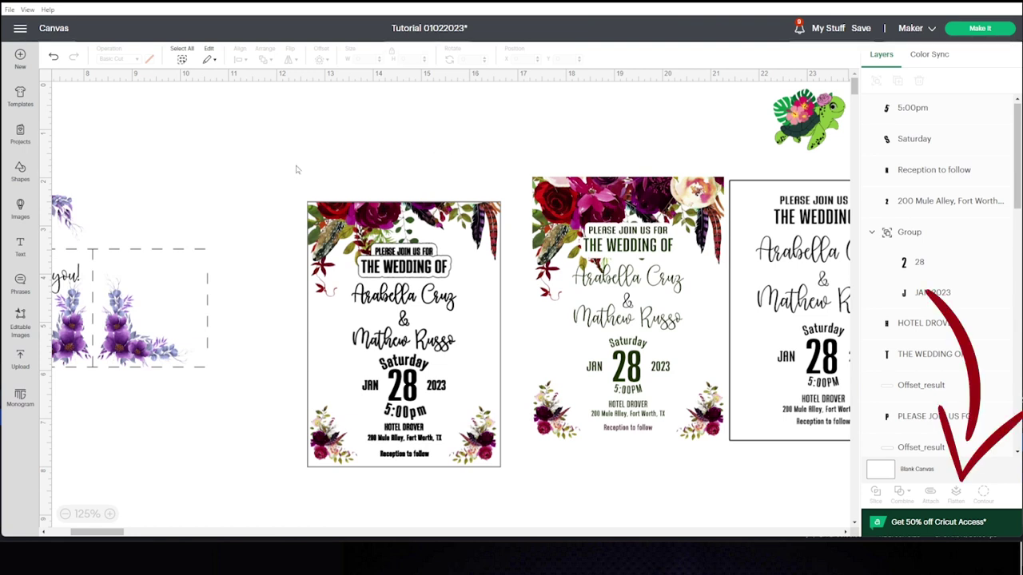
Flatten the whole first invitation card into a single 4 x 5.5 in image, nudge it, then delete it.
left_click_drag(293, 163, 505, 490)
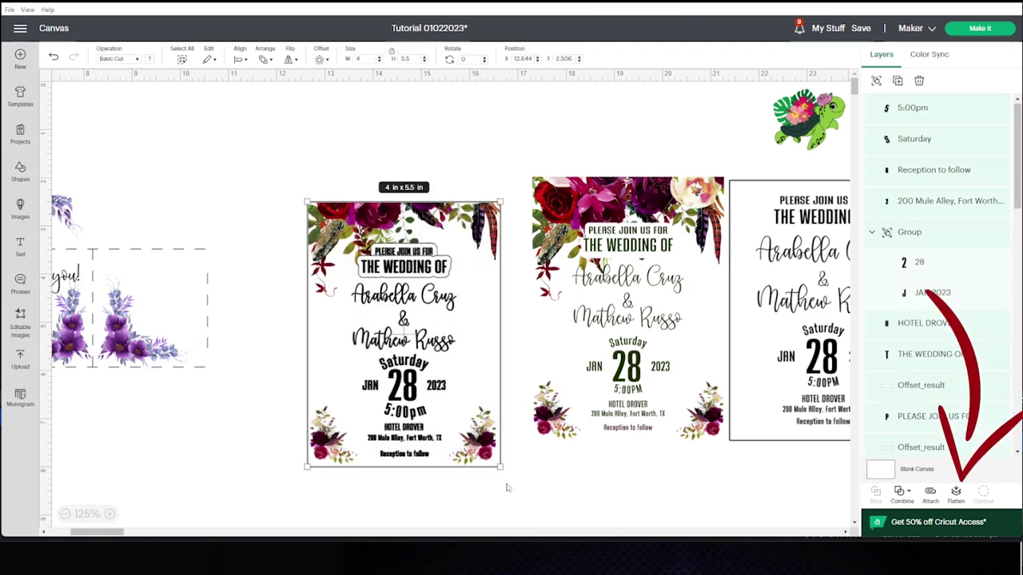
left_click(956, 493)
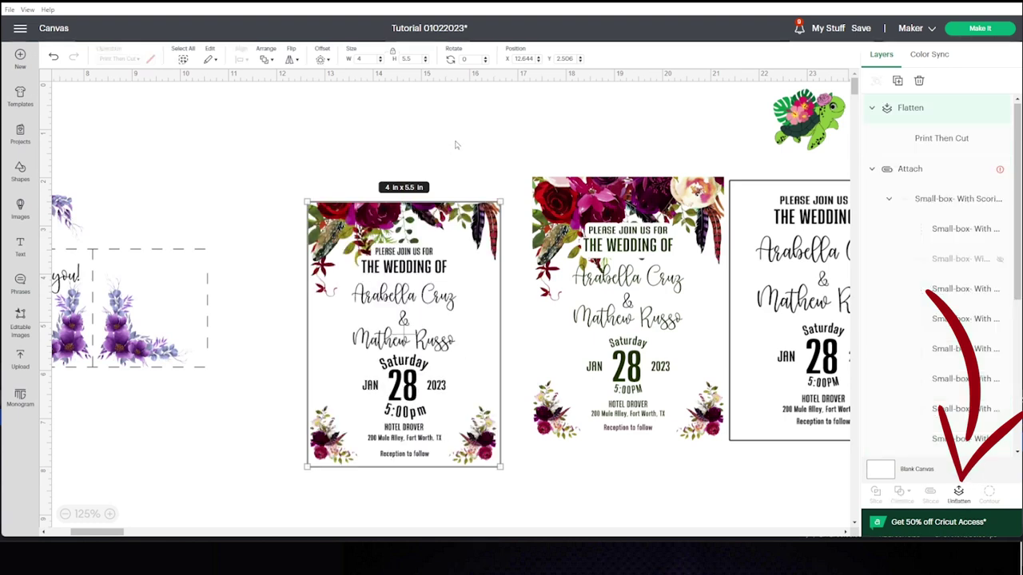
left_click_drag(440, 319, 443, 321)
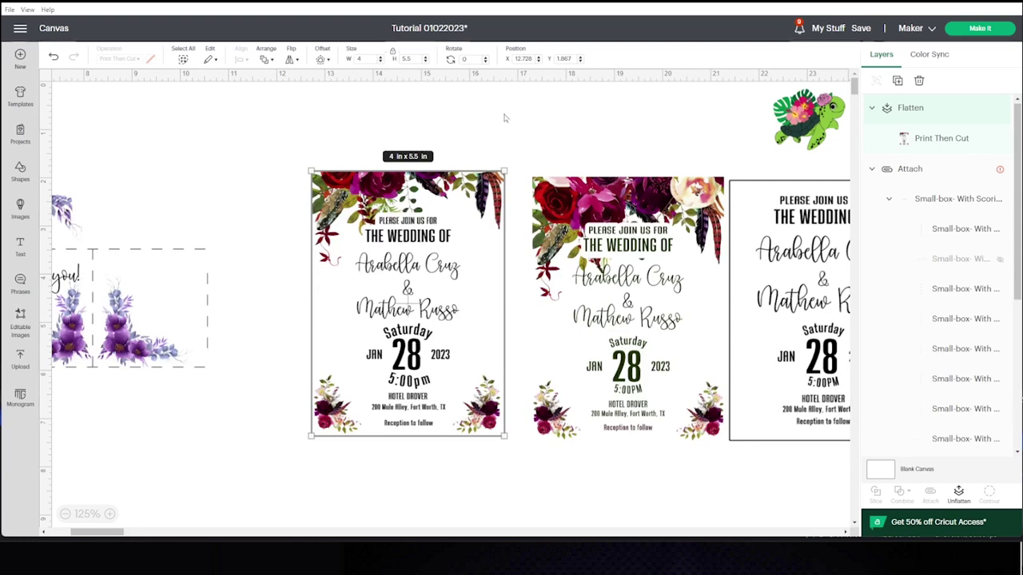
key("Delete")
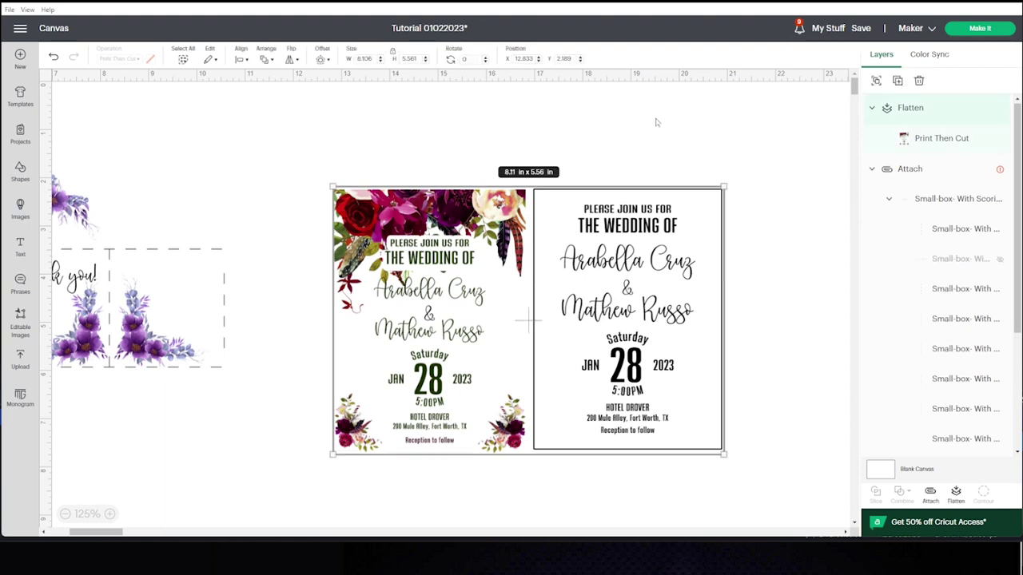
Attach both invitation cards into one 8.08 x 5.56 in layout and select the Thank you gift box.
left_click(448, 298)
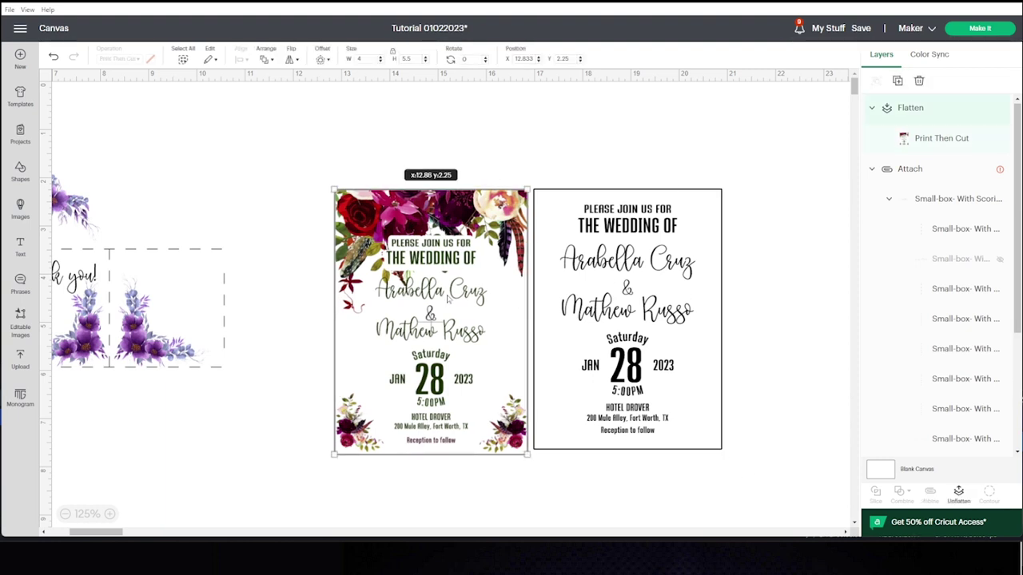
left_click(470, 158)
left_click_drag(315, 159, 747, 477)
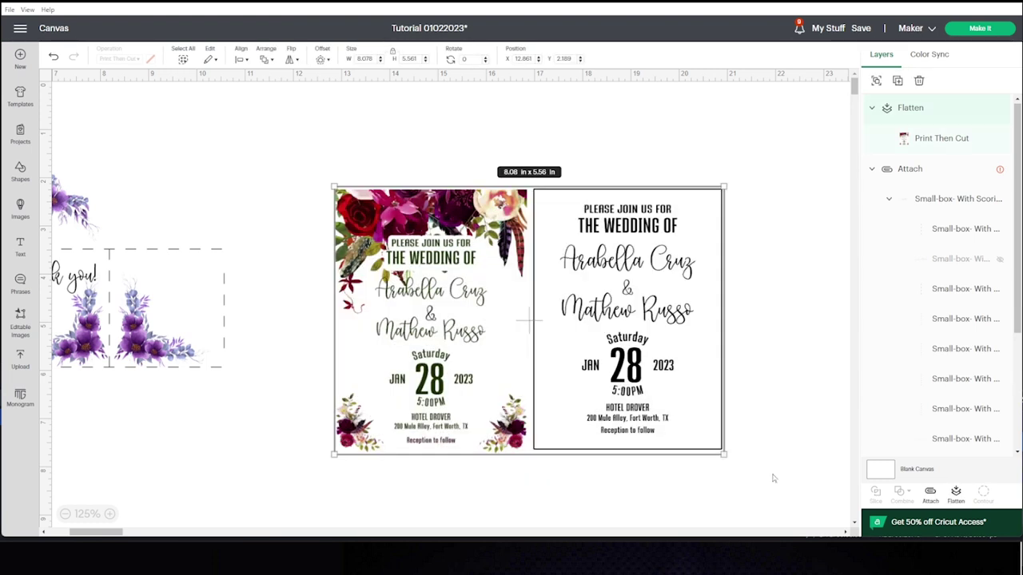
left_click(930, 494)
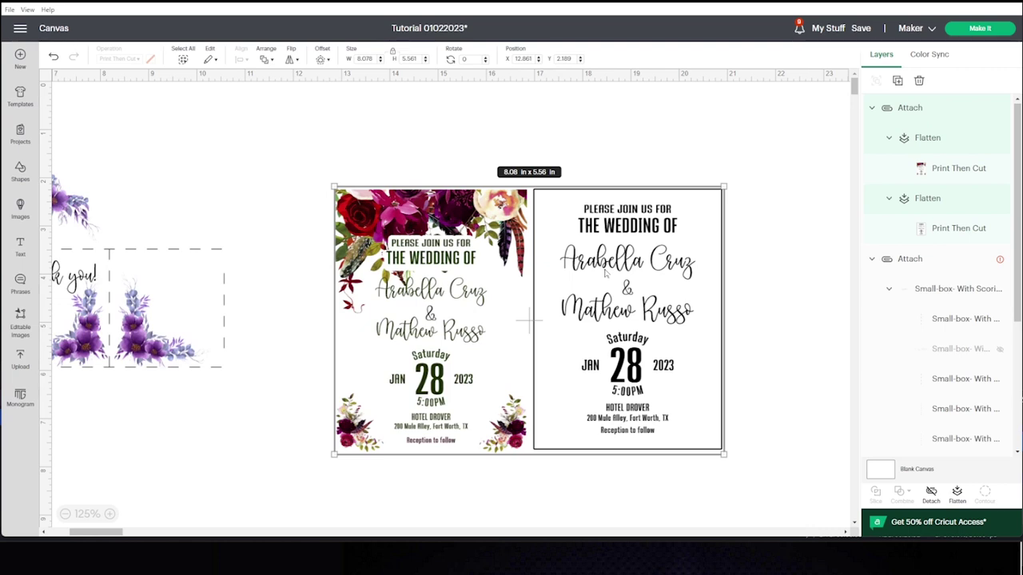
scroll(605, 271, "left", 5)
left_click(489, 346)
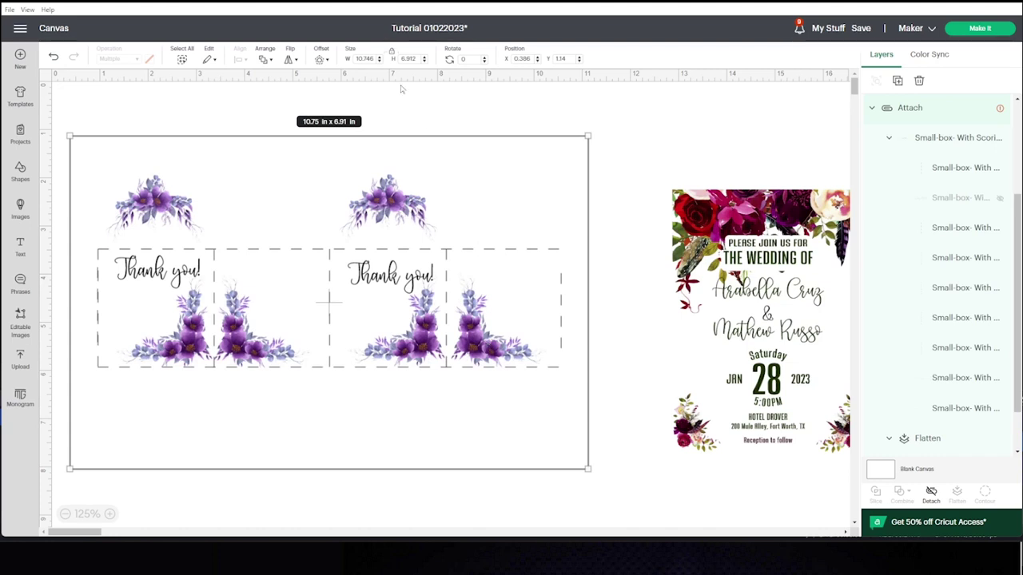
Resize the gift box to 9.25 in wide and proceed to mat preparation.
type("9.25")
key("Return")
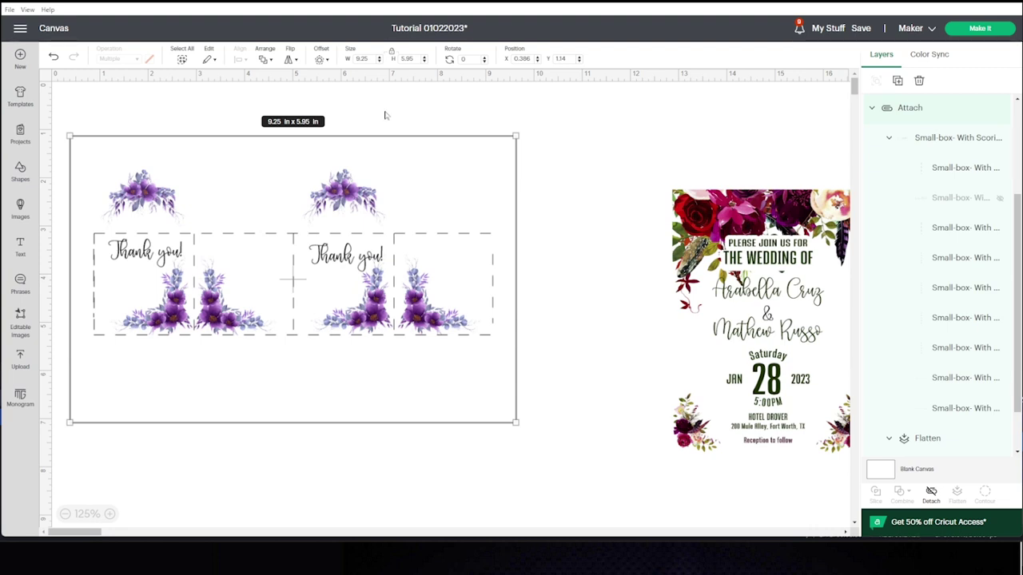
left_click(384, 118)
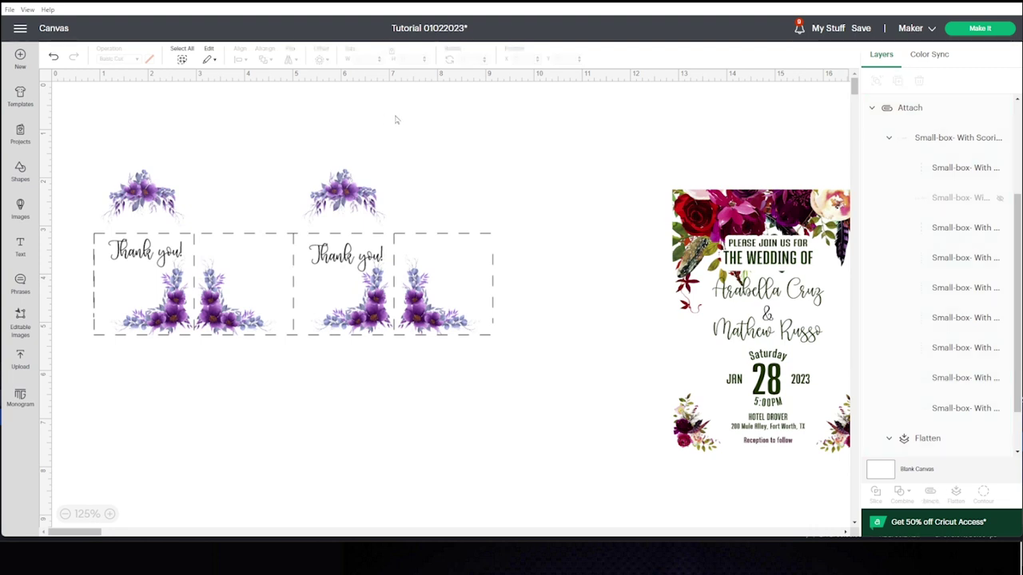
left_click(392, 286)
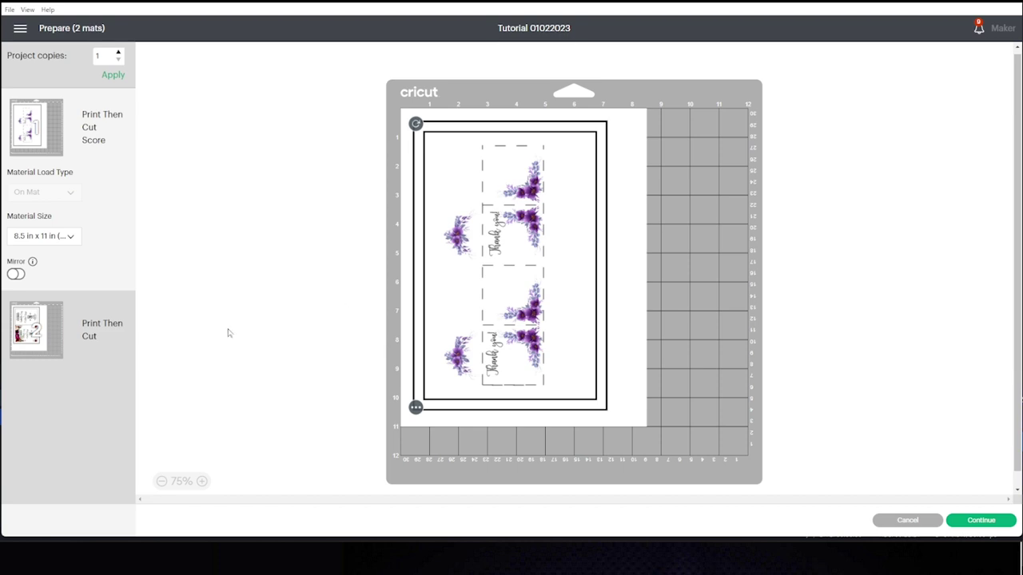
Preview the wedding invitation mat and continue to the make screen.
left_click(36, 328)
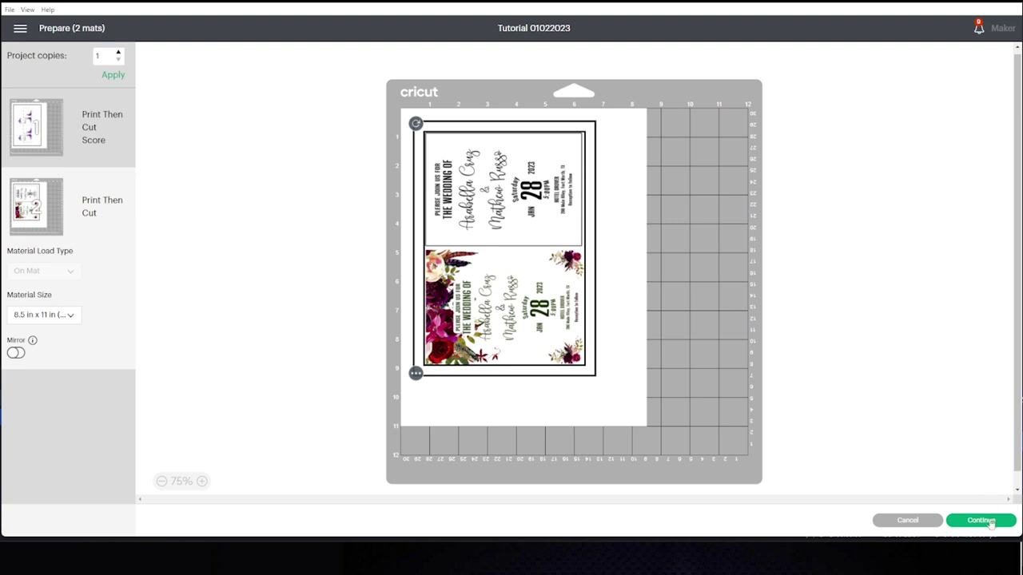
left_click(989, 523)
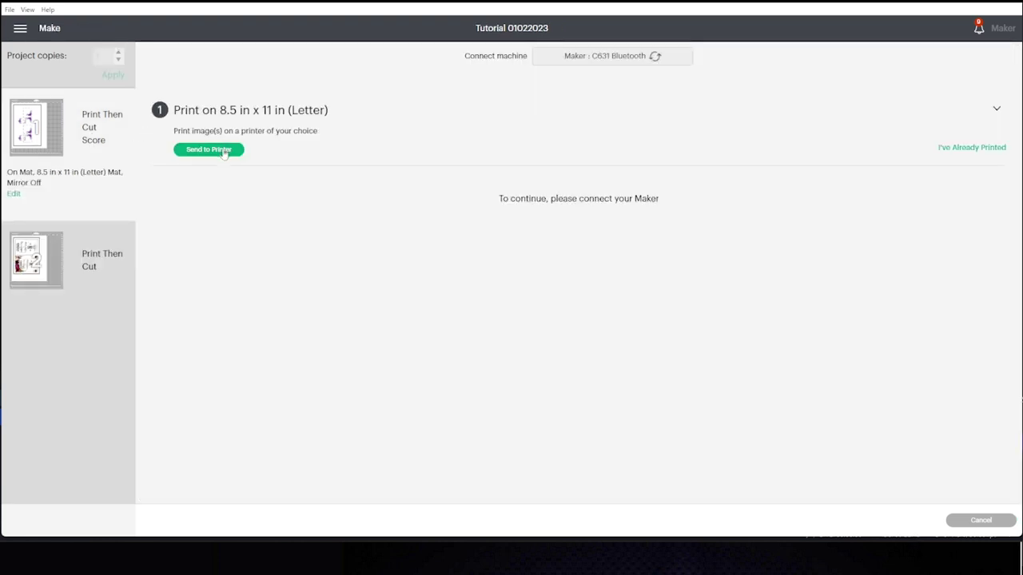
Print the first mat on the Canon G6000 series printer with Use System Dialog turned on.
left_click(208, 149)
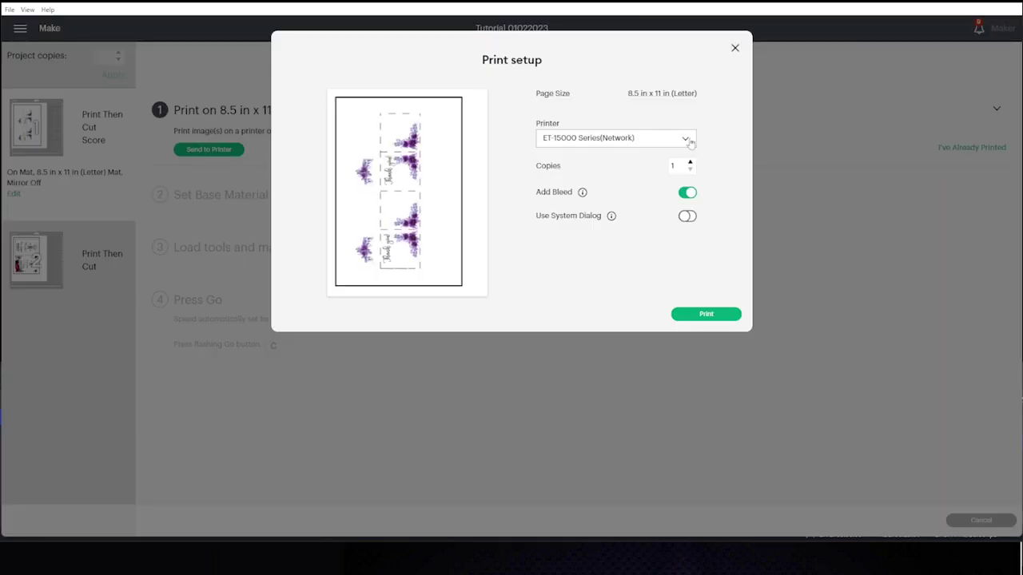
left_click(686, 138)
left_click(632, 250)
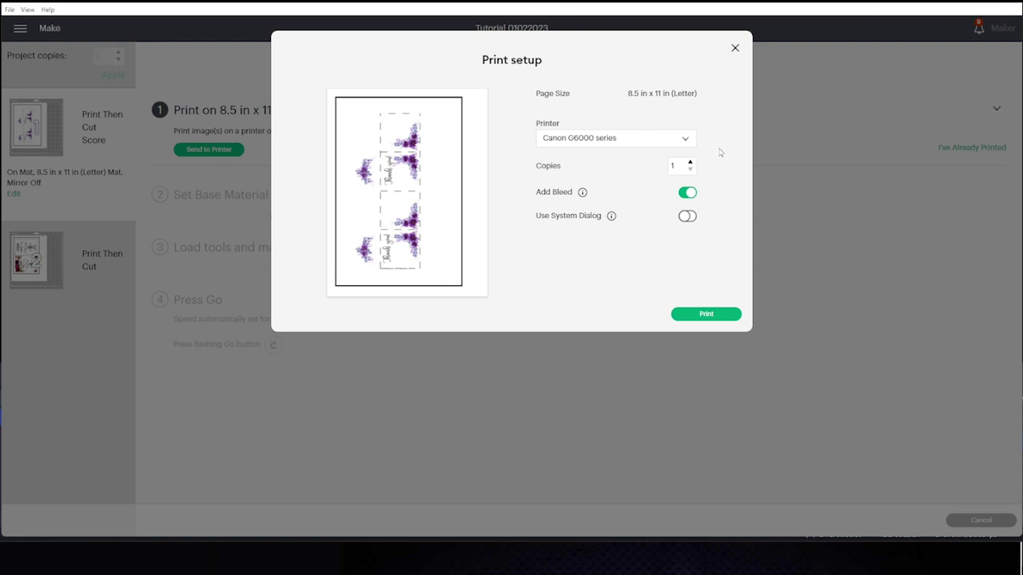
left_click(681, 141)
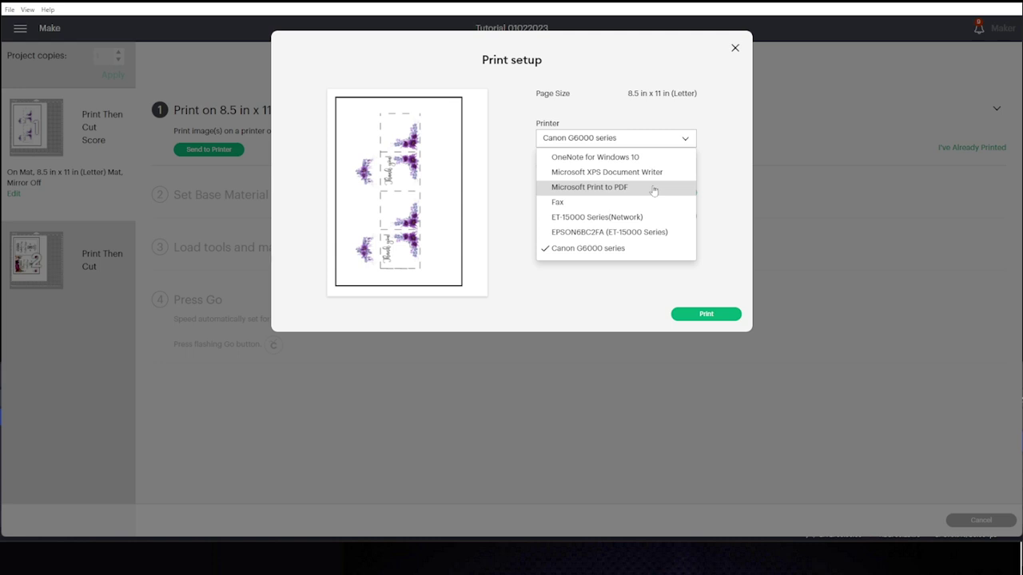
left_click(632, 249)
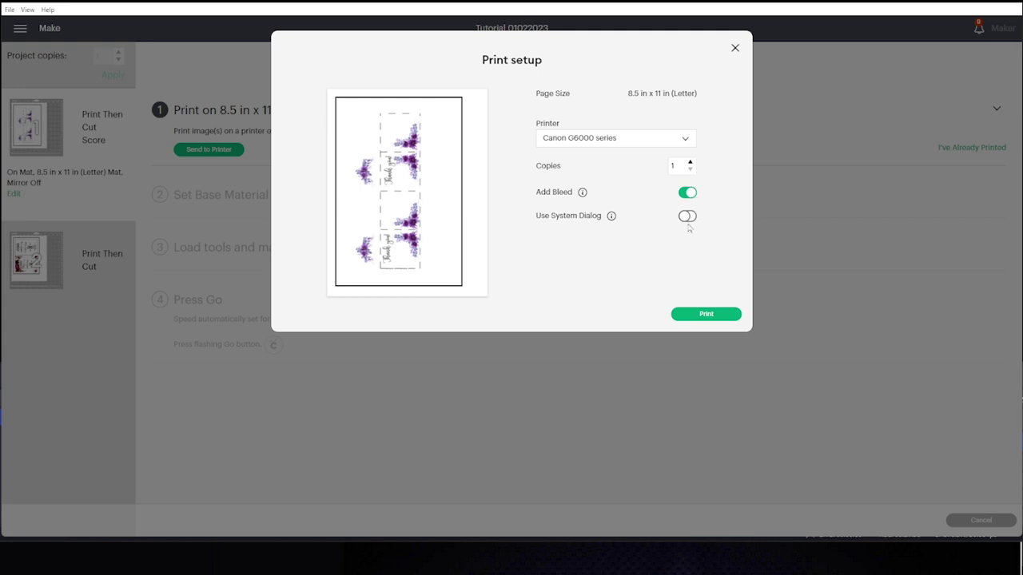
left_click(686, 219)
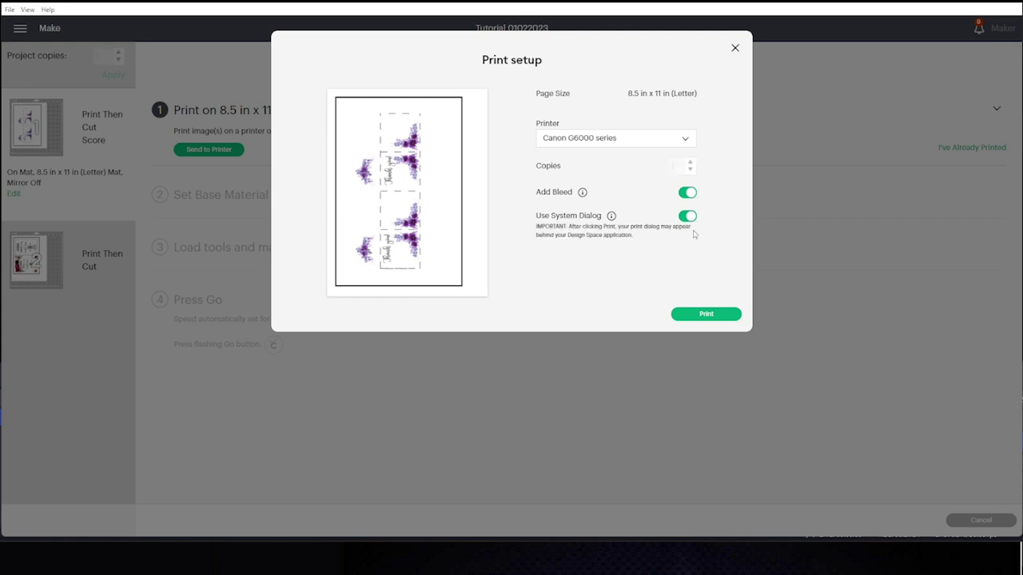
left_click(722, 314)
left_click_drag(195, 19, 500, 101)
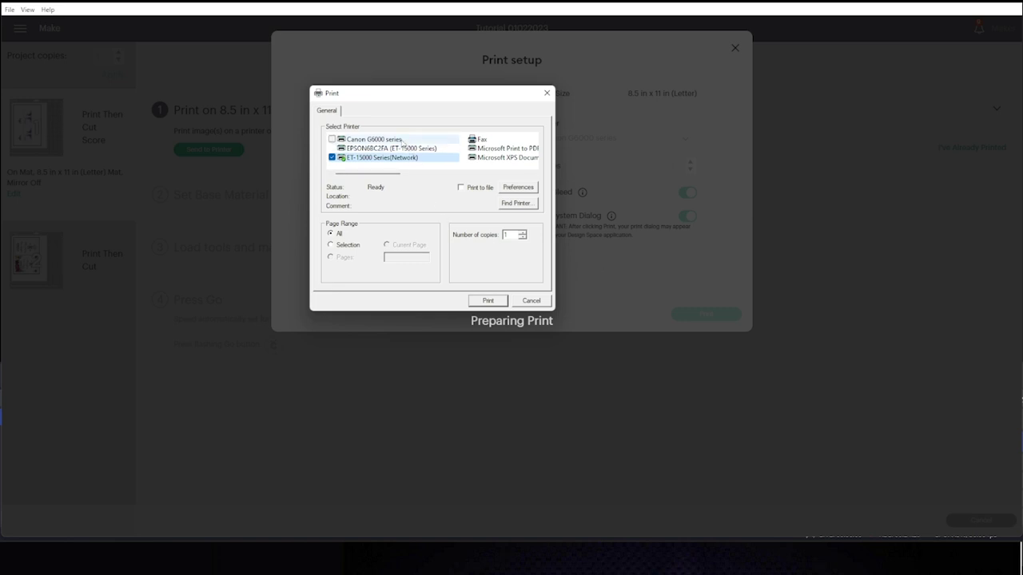
Choose the Canon G6000 series printer and open its printing preferences.
left_click(403, 141)
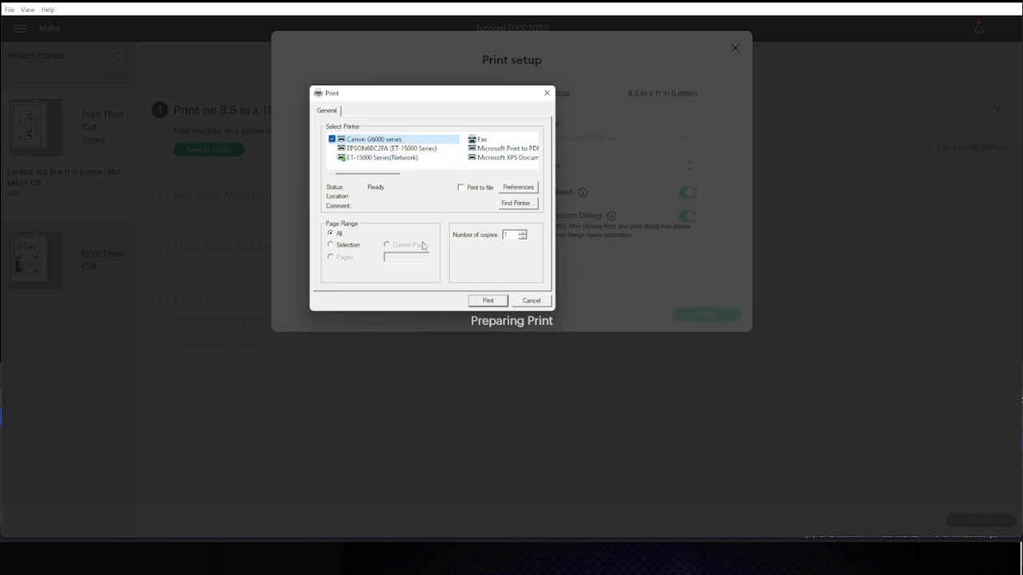
left_click(518, 187)
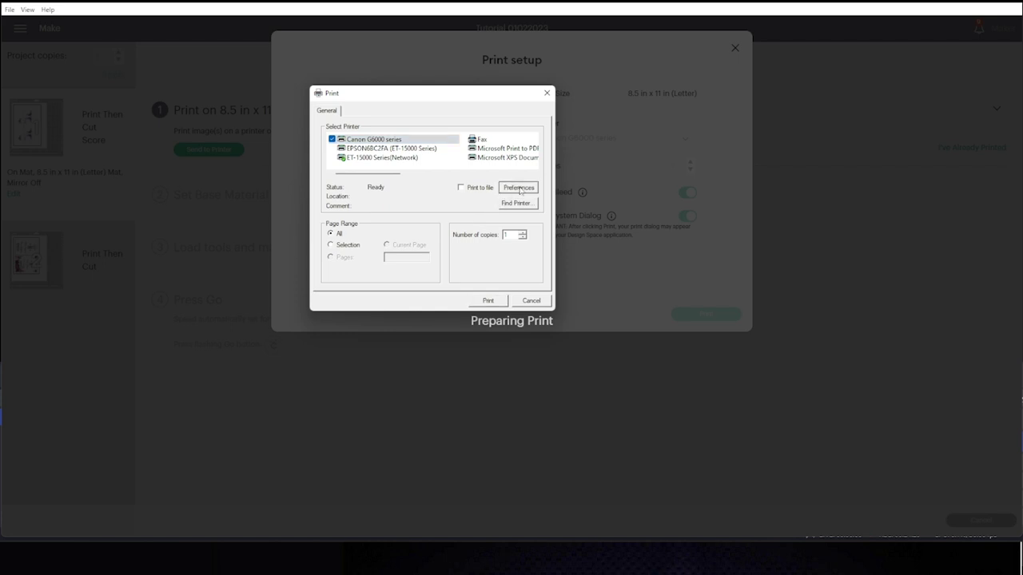